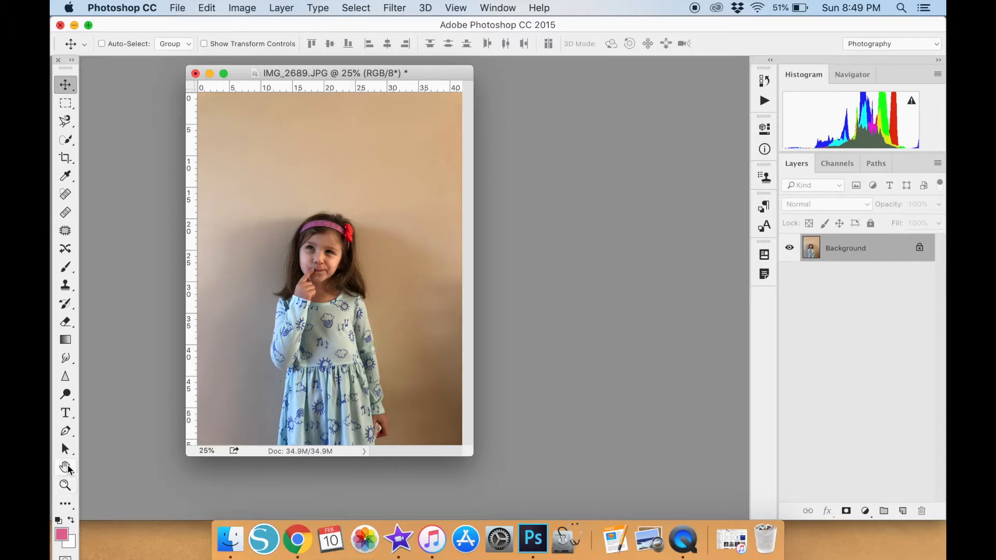
Brighten the photo with a Curves adjustment, raising the RGB curve to output 248 at input 221.
click(231, 7)
mouse_move(317, 47)
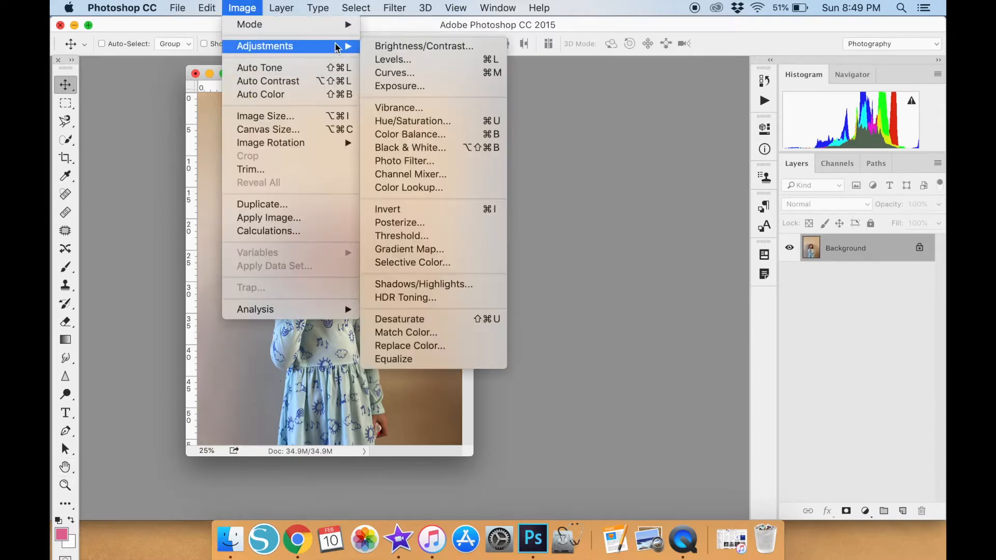
click(416, 74)
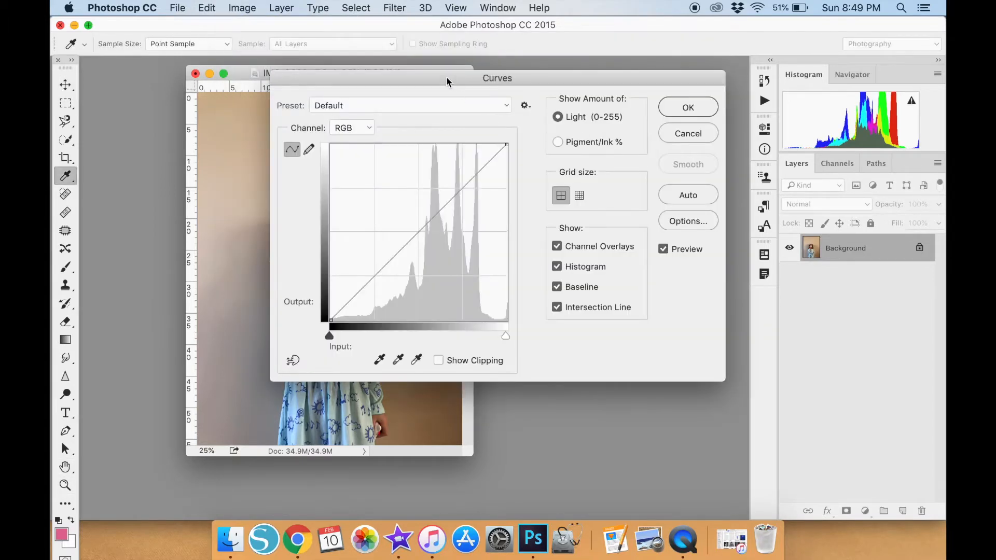
drag(446, 76, 598, 141)
drag(630, 234, 635, 213)
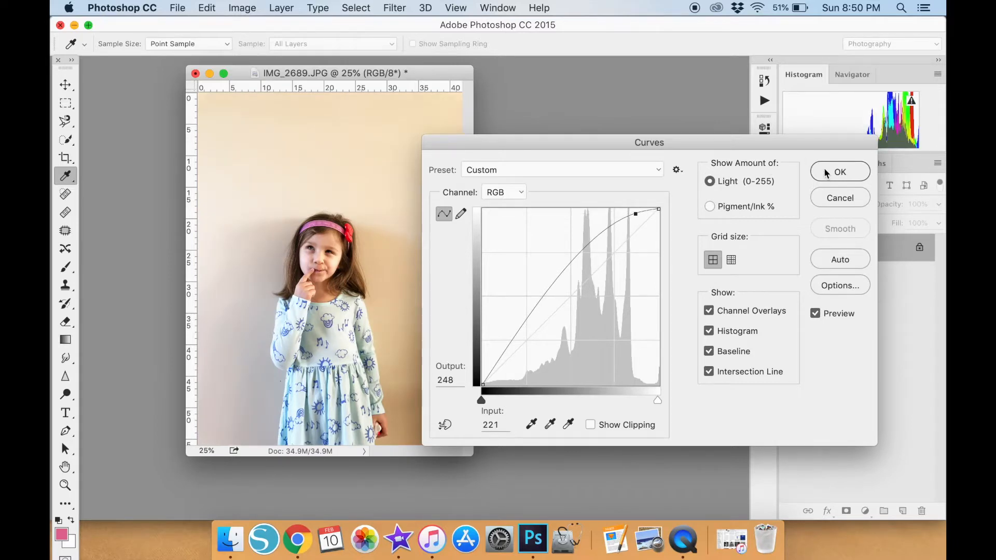
click(826, 172)
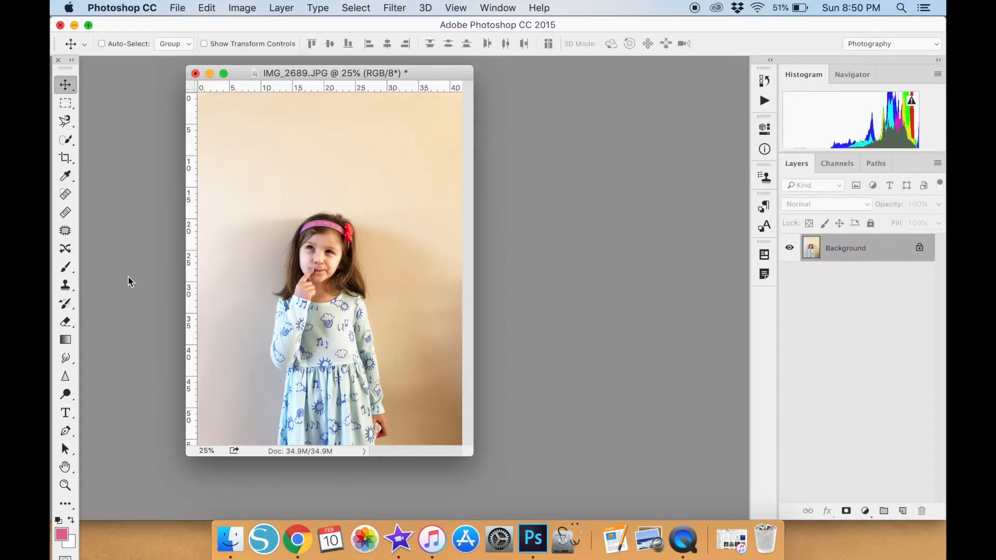
click(230, 8)
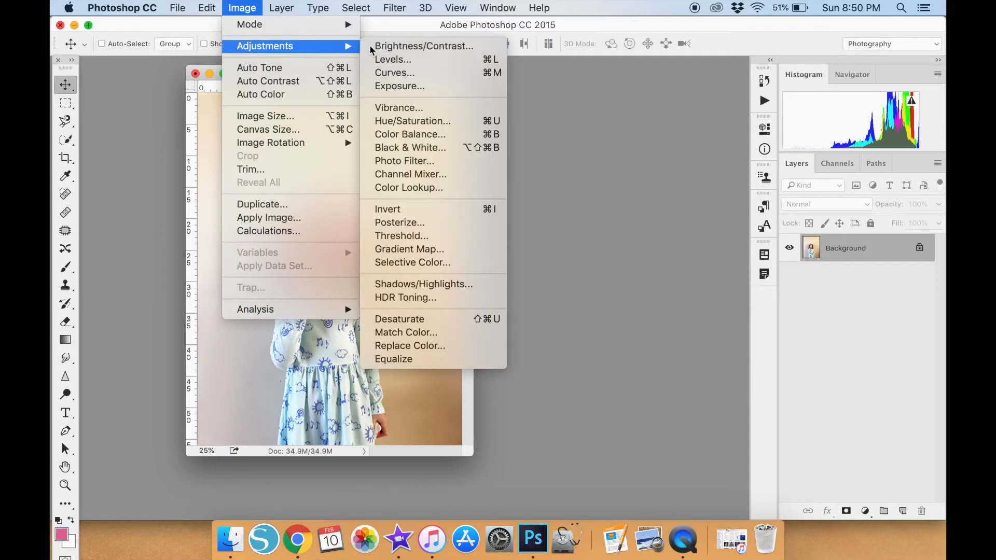
click(487, 45)
drag(702, 354, 703, 394)
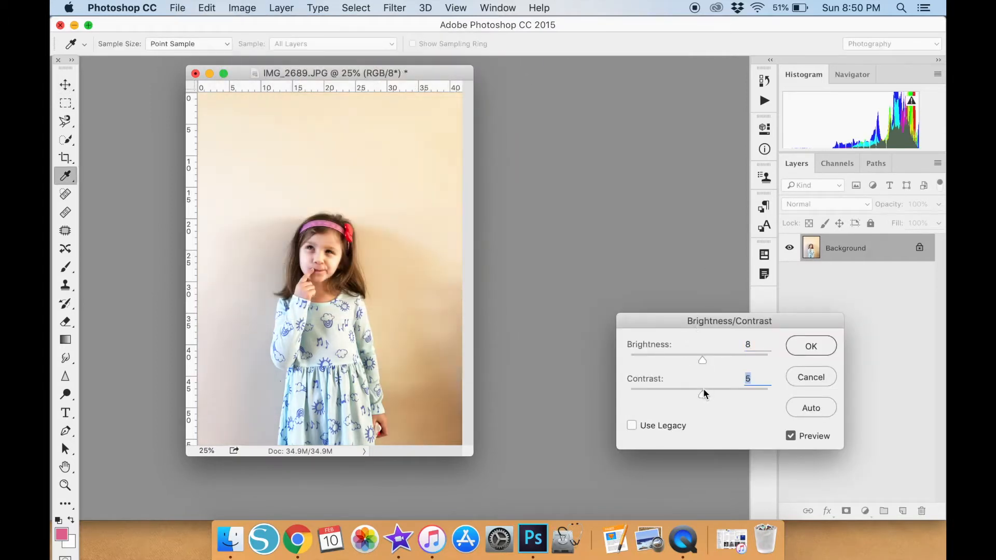
click(810, 378)
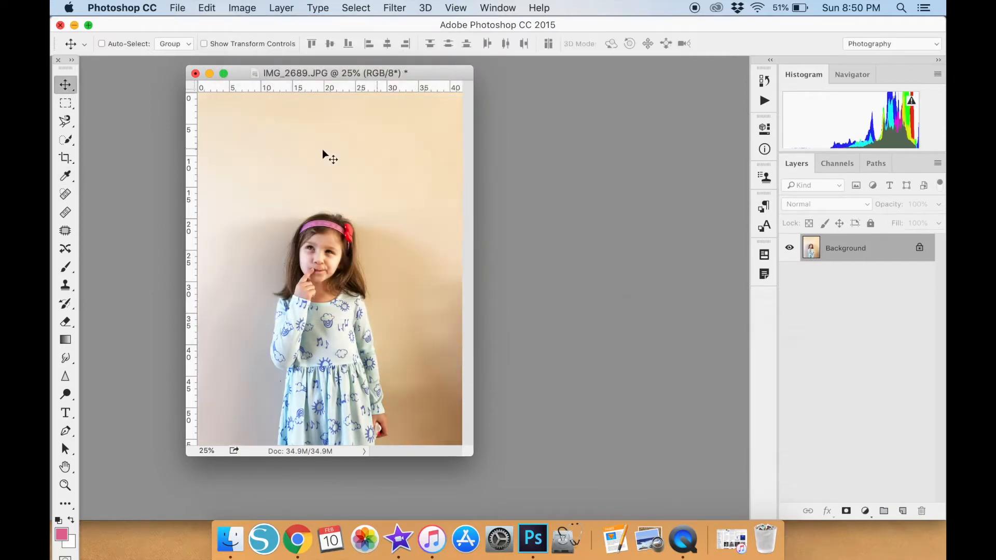
Lighten the shadowed wall to the right of the girl using the Dodge tool with an 1100 px brush on Midtones at 21% exposure.
click(70, 401)
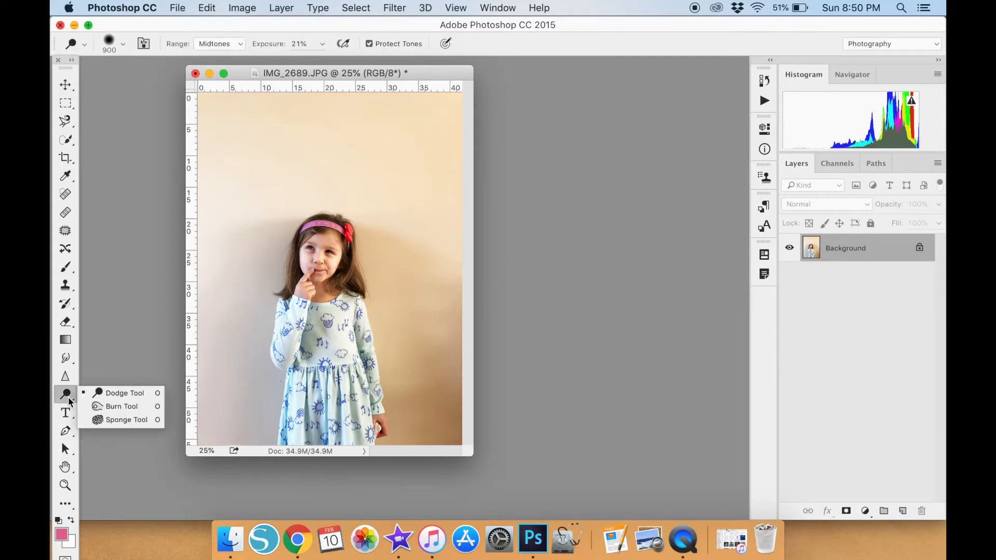
click(148, 396)
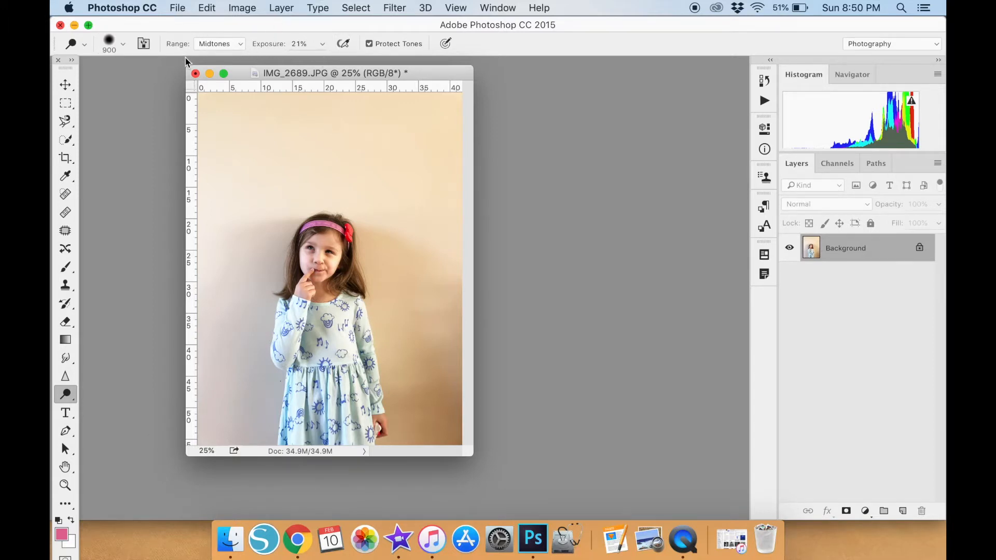
key(bracketleft)
key(bracketleft)
key(bracketleft)
key(bracketleft)
key(bracketright)
key(bracketright)
key(bracketright)
key(bracketright)
key(bracketright)
key(bracketleft)
key(bracketleft)
key(bracketright)
key(bracketright)
key(bracketright)
mouse_move(431, 386)
mouse_down()
mouse_move(431, 322)
mouse_move(431, 394)
mouse_move(456, 441)
mouse_up()
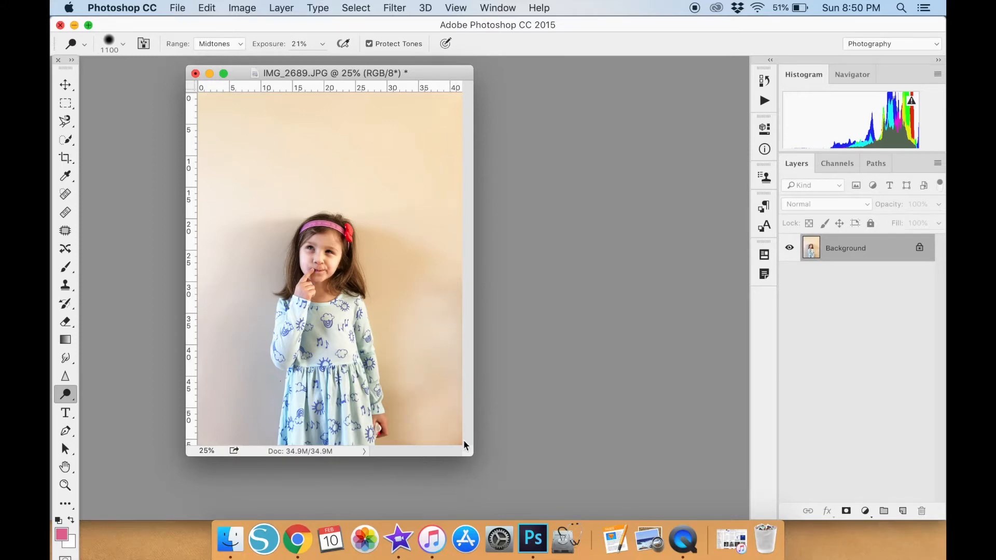
mouse_move(423, 266)
mouse_down()
mouse_move(429, 304)
mouse_move(422, 195)
mouse_move(425, 317)
mouse_up()
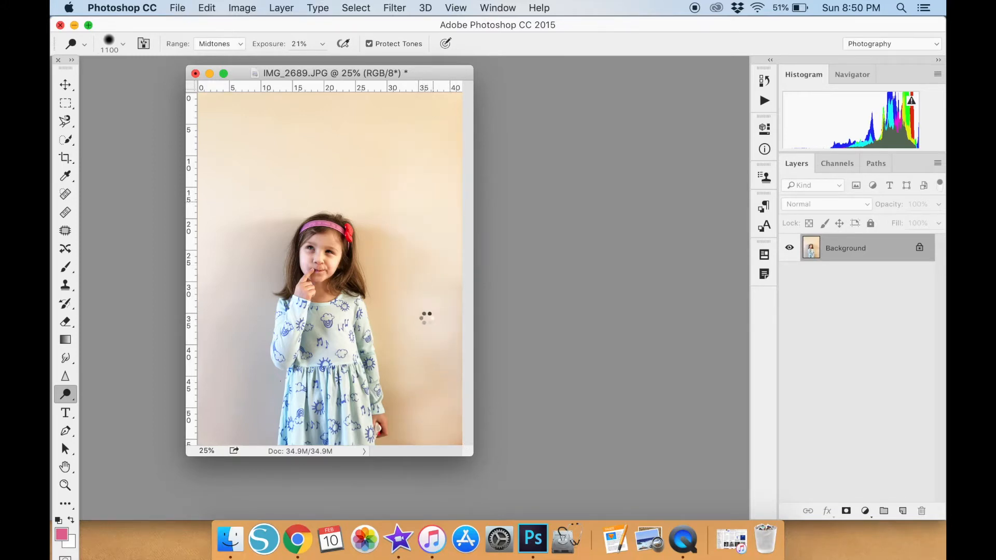
mouse_move(403, 255)
mouse_down()
mouse_move(367, 222)
mouse_move(406, 245)
mouse_move(430, 433)
mouse_up()
Reduce the Dodge brush to 400 px and lighten the lower-right corner of the photo.
key(bracketleft)
key(bracketleft)
key(bracketleft)
key(bracketleft)
key(bracketleft)
key(bracketleft)
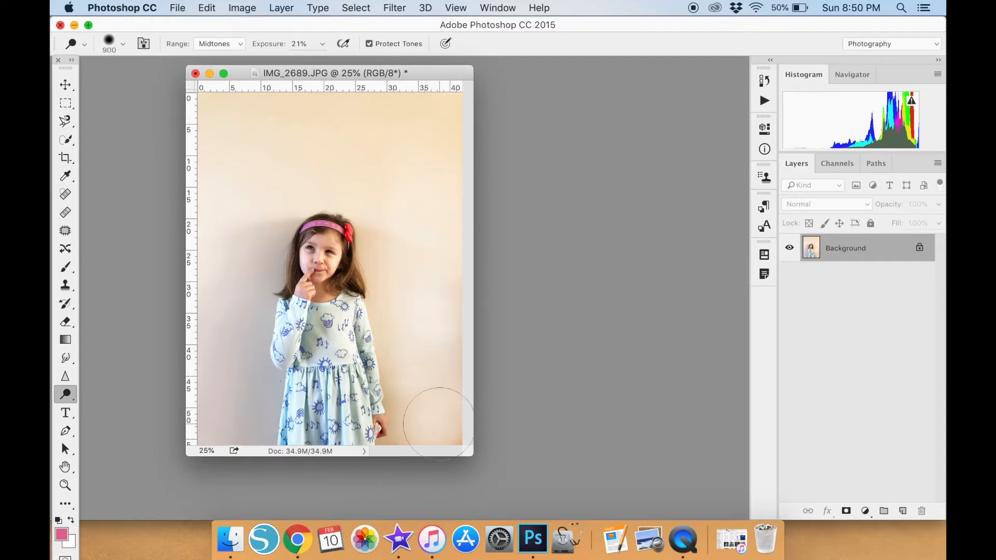
drag(447, 437, 463, 468)
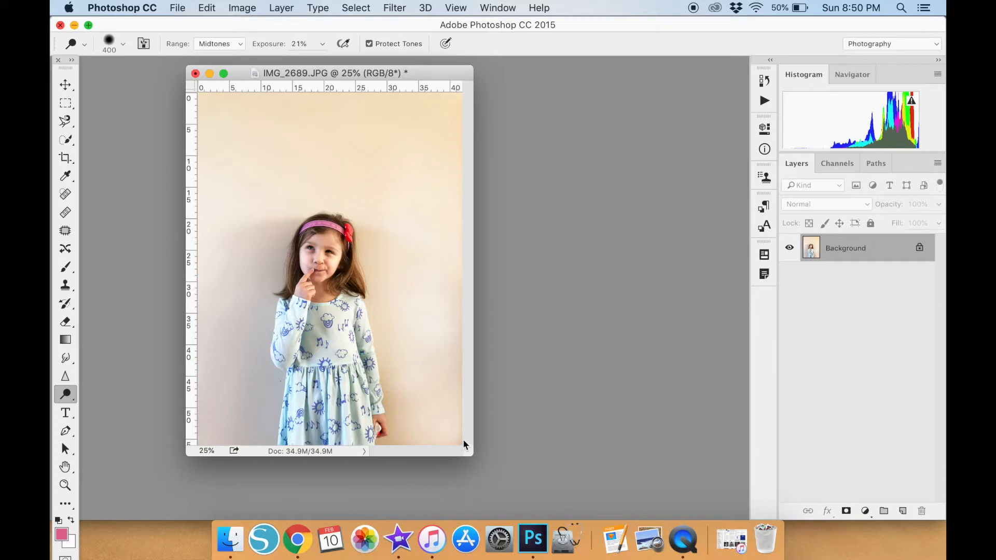
Enlarge and reposition the photo's document window so the entire picture fits with canvas space around it.
drag(478, 458, 599, 514)
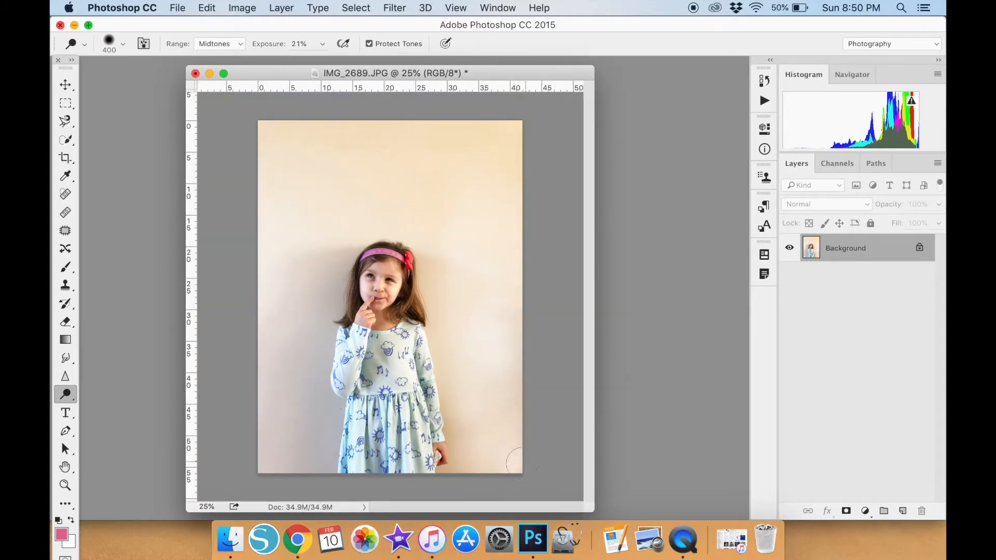
drag(525, 79, 526, 90)
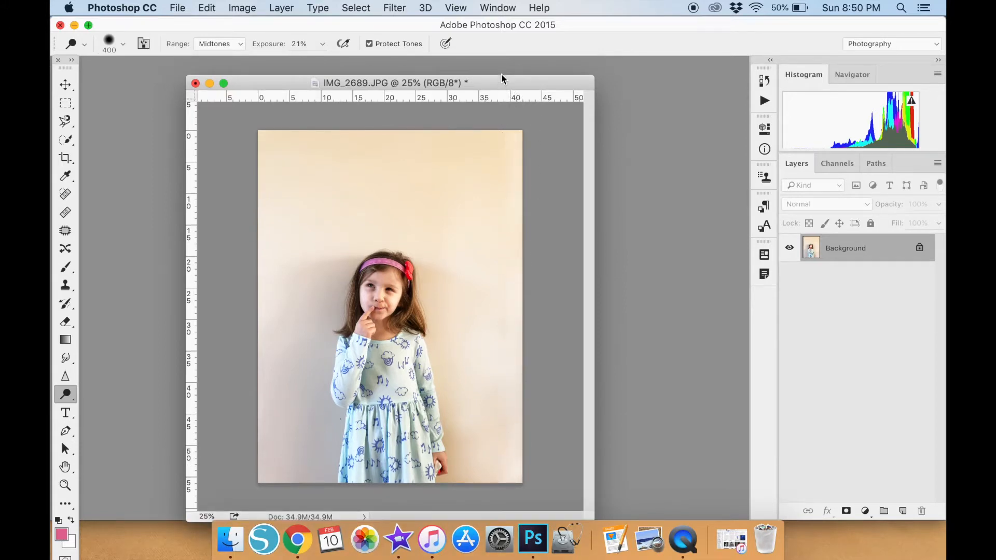
drag(501, 77, 504, 76)
Enlarge the Dodge brush to 1100 px and lighten the wall above the girl and down the photo's left side.
key(bracketright)
key(bracketright)
key(bracketright)
key(bracketright)
key(bracketright)
key(bracketright)
key(bracketright)
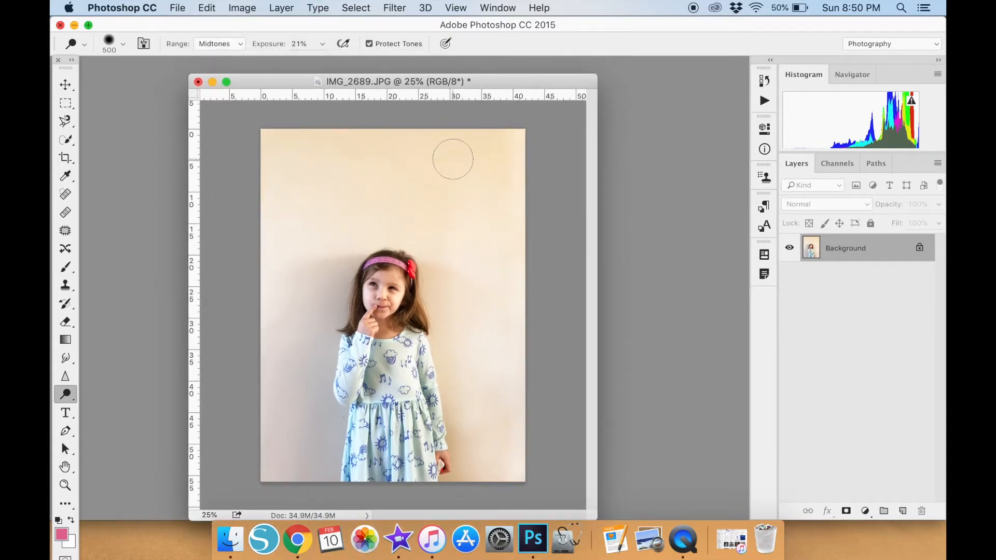
drag(383, 145, 373, 156)
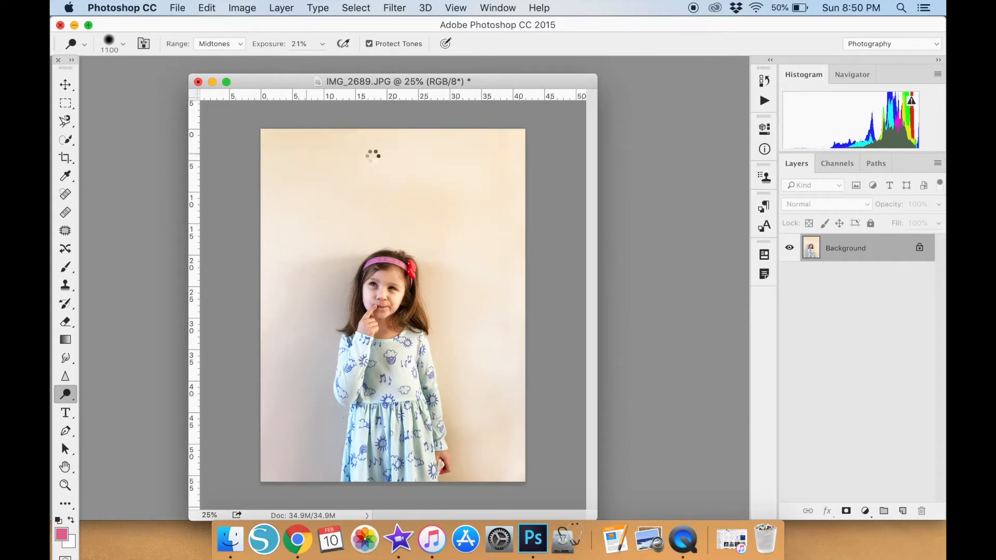
mouse_move(294, 156)
mouse_down()
mouse_move(462, 147)
mouse_move(500, 202)
mouse_move(505, 248)
mouse_move(368, 213)
mouse_up()
mouse_move(334, 158)
mouse_down()
mouse_move(285, 125)
mouse_move(351, 147)
mouse_move(413, 149)
mouse_up()
mouse_move(279, 141)
mouse_down()
mouse_move(281, 434)
mouse_move(295, 332)
mouse_move(293, 487)
mouse_up()
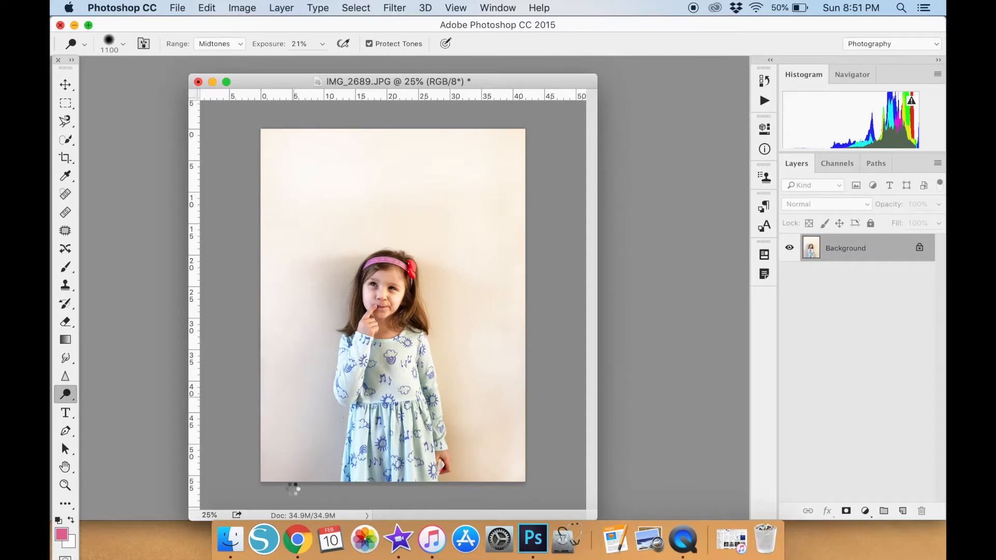
Dodge the remaining wall shadows at the lower left, around the girl's head and to her right.
mouse_move(298, 388)
mouse_down()
mouse_move(297, 454)
mouse_move(277, 409)
mouse_move(286, 475)
mouse_up()
drag(296, 207, 293, 316)
drag(373, 145, 310, 244)
drag(376, 207, 300, 267)
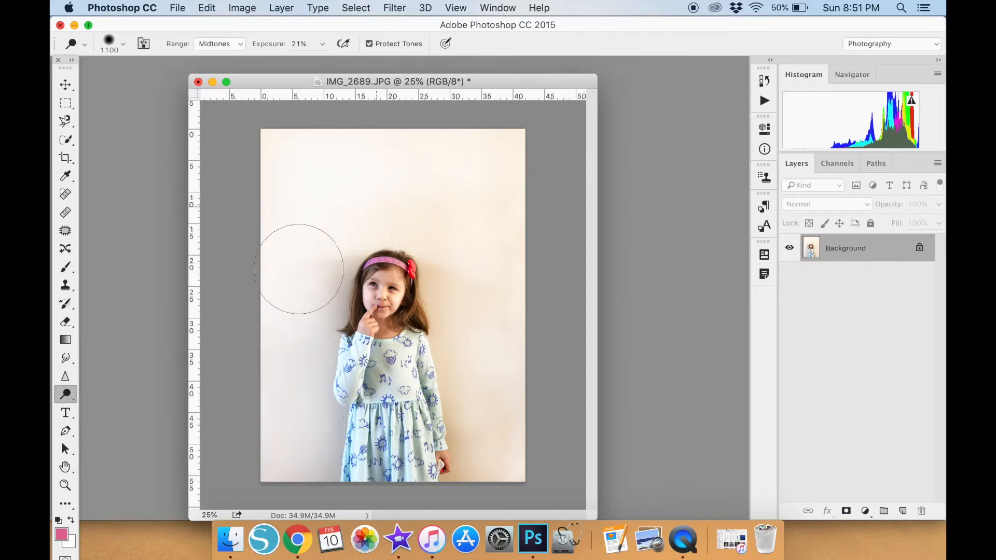
mouse_move(434, 236)
mouse_down()
mouse_move(485, 376)
mouse_move(455, 310)
mouse_move(467, 330)
mouse_up()
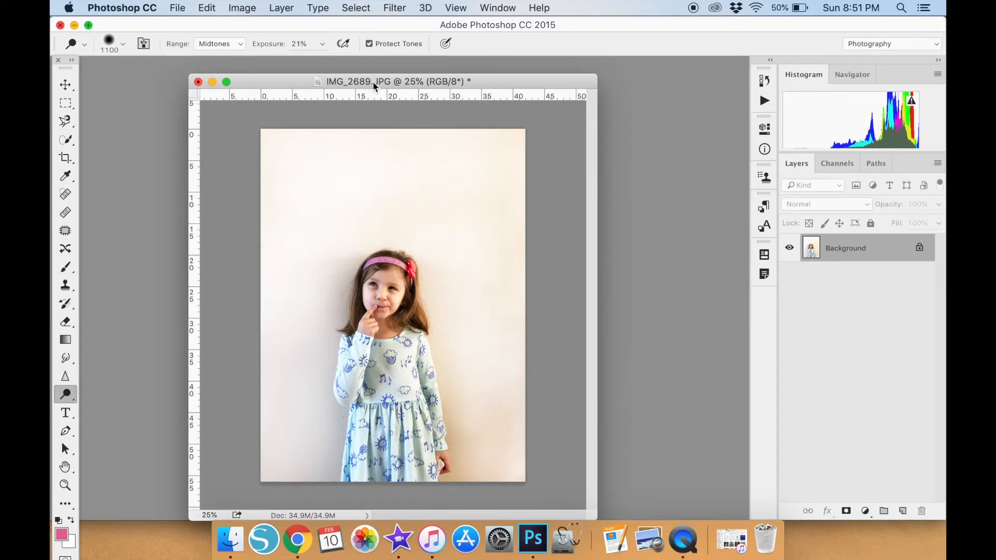
Try lightening the girl's face with the Dodge exposure raised to 92%.
click(323, 44)
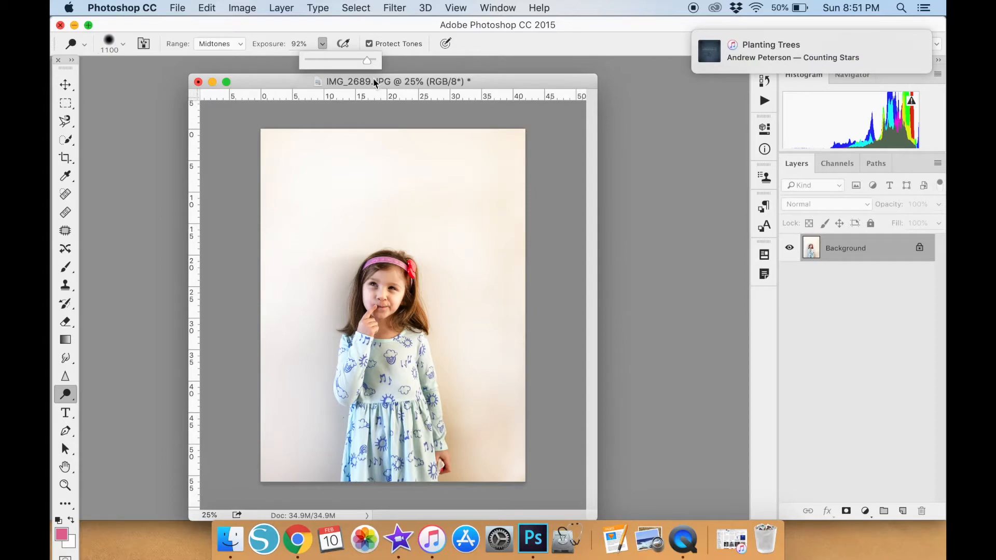
drag(395, 279, 384, 277)
Use the History to step back to before the strong Dodge strokes on the girl's face.
click(207, 7)
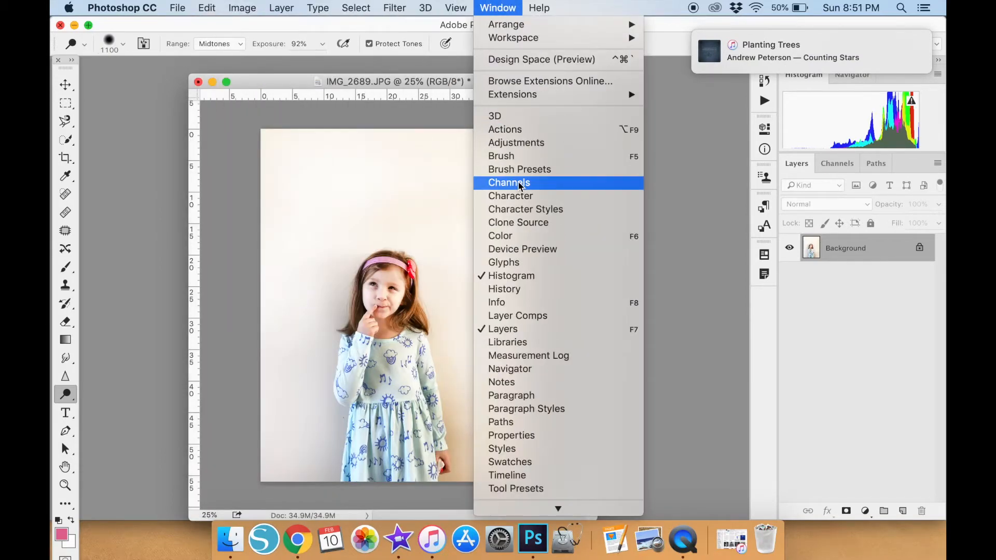
click(515, 289)
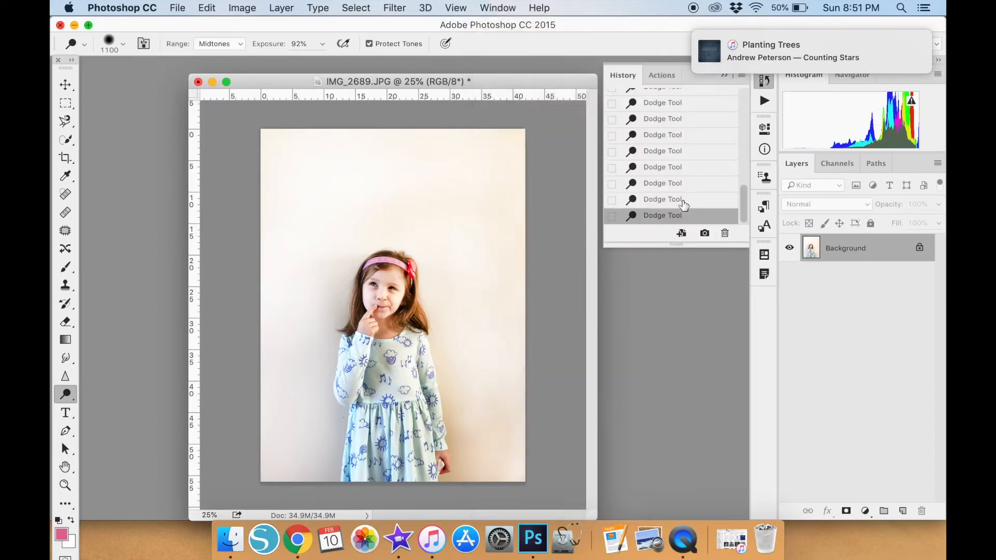
click(684, 185)
click(684, 168)
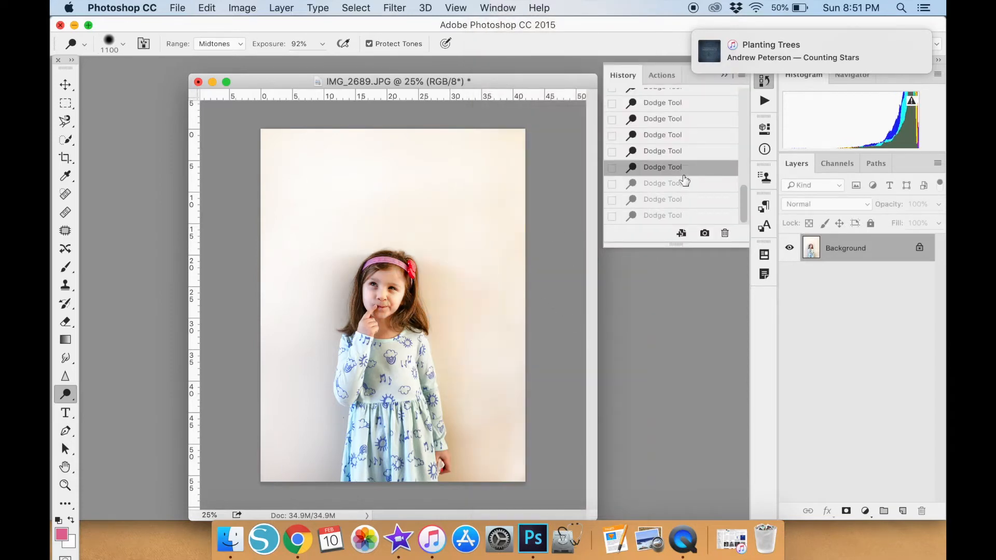
click(687, 185)
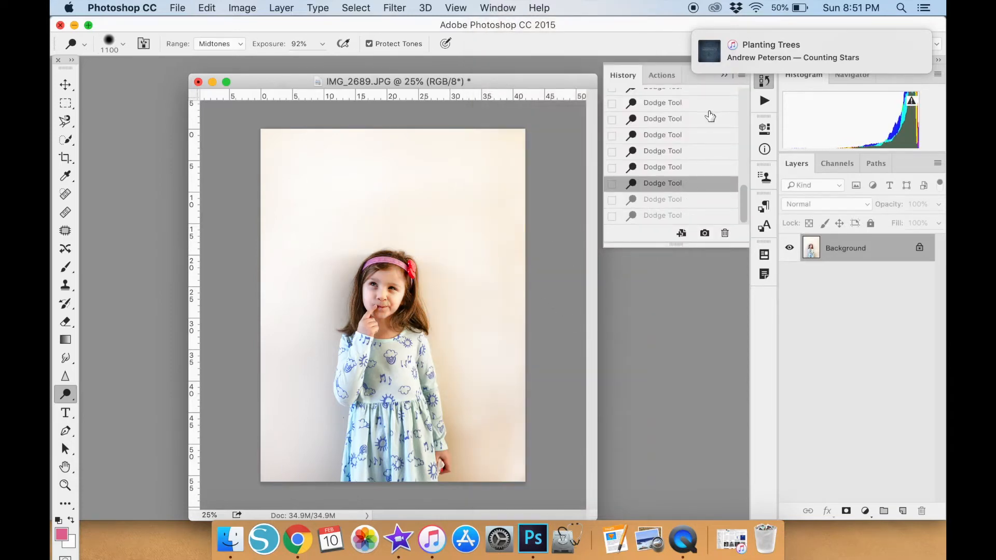
click(725, 76)
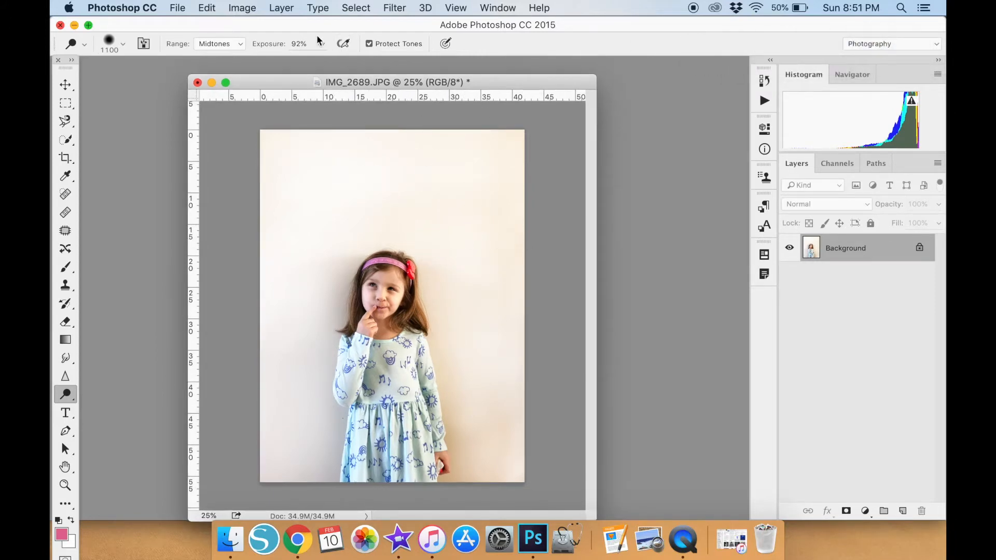
Set the Dodge exposure to 21% and whiten the wall along the left side, above the girl and to her right.
click(296, 43)
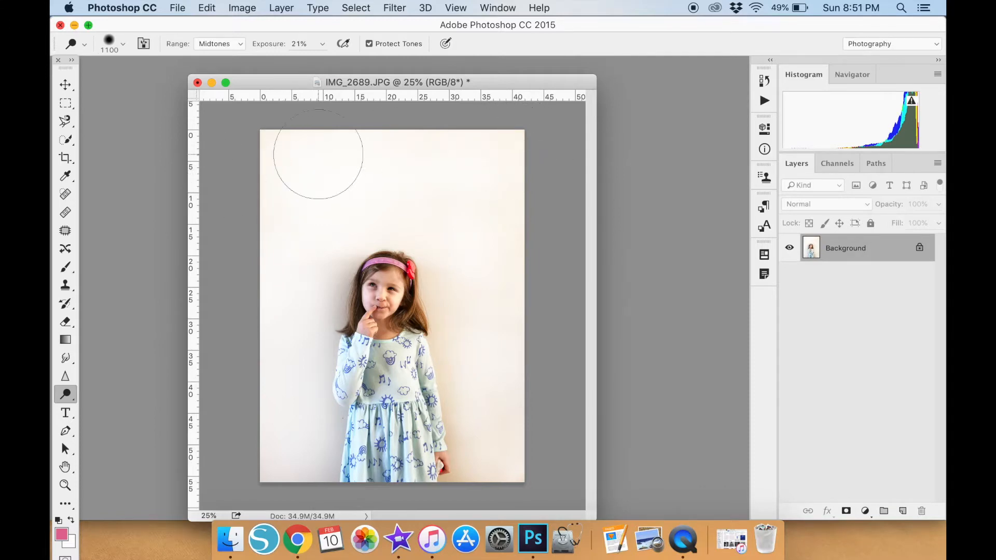
drag(274, 393, 280, 149)
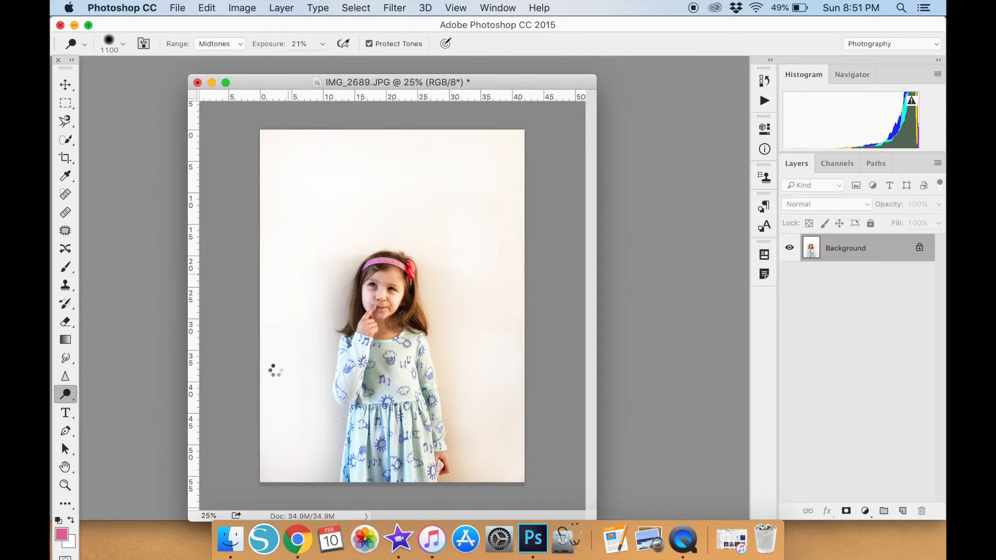
drag(323, 251, 330, 239)
drag(297, 196, 478, 256)
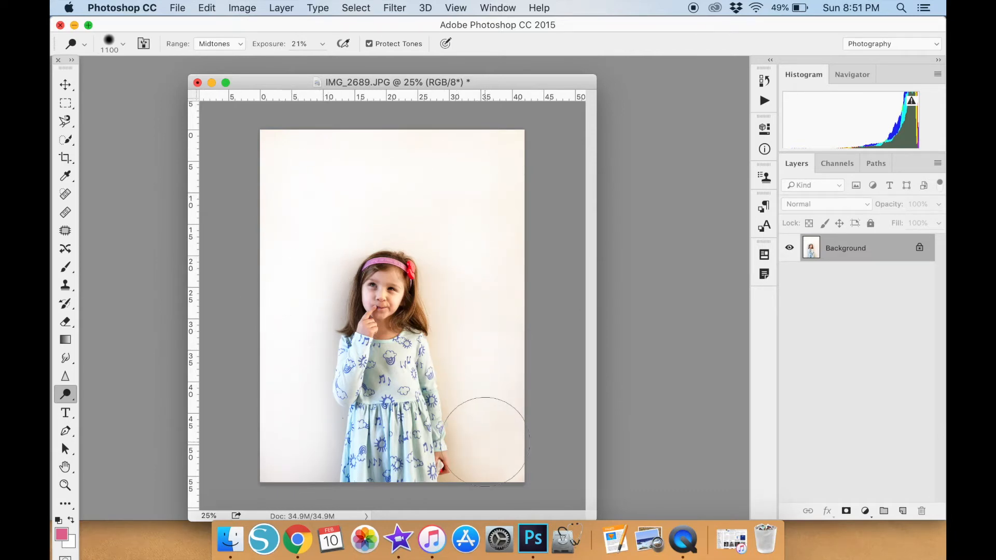
mouse_move(478, 444)
mouse_down()
mouse_move(479, 406)
mouse_move(463, 358)
mouse_up()
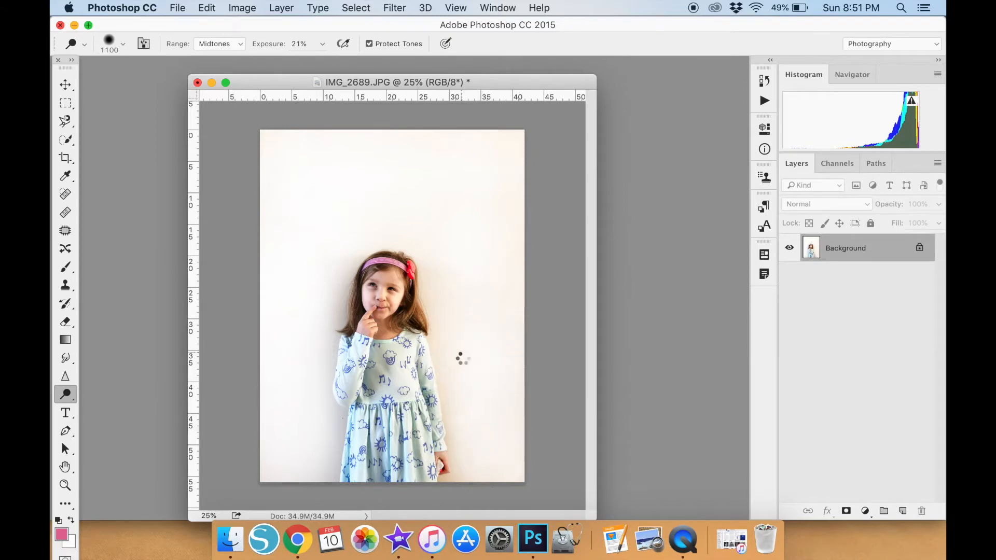
drag(466, 319, 476, 168)
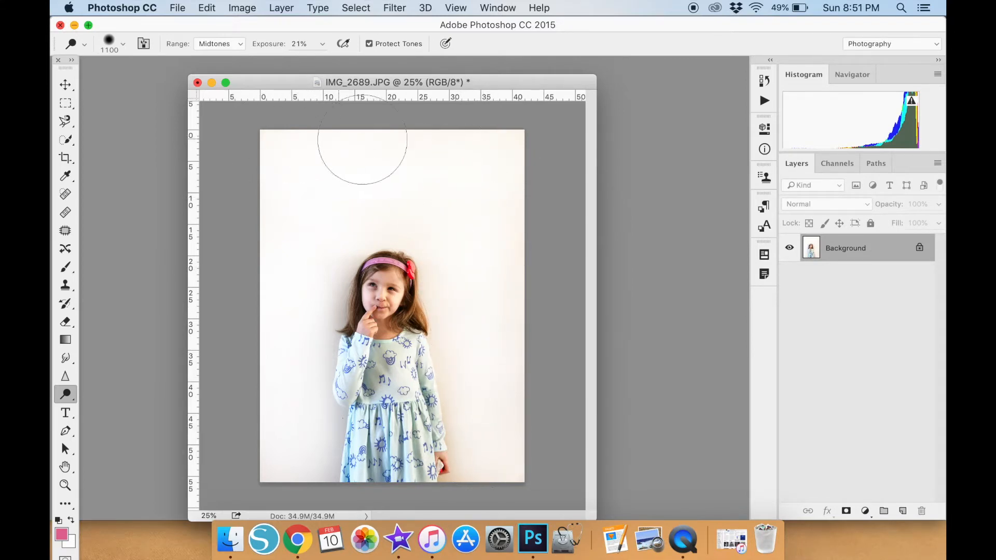
Dodge the last tinted wall patches at the lower left, top and right, then switch to the Move tool.
mouse_move(268, 423)
mouse_down()
mouse_move(299, 456)
mouse_move(276, 484)
mouse_up()
drag(312, 226, 316, 216)
drag(336, 131, 364, 153)
mouse_move(461, 197)
mouse_down()
mouse_move(486, 349)
mouse_move(476, 276)
mouse_up()
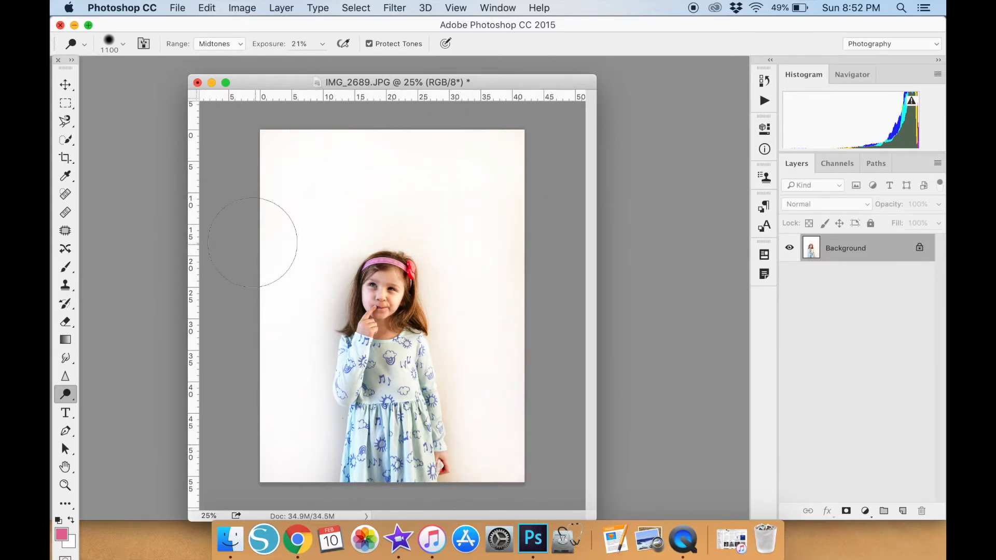
click(65, 85)
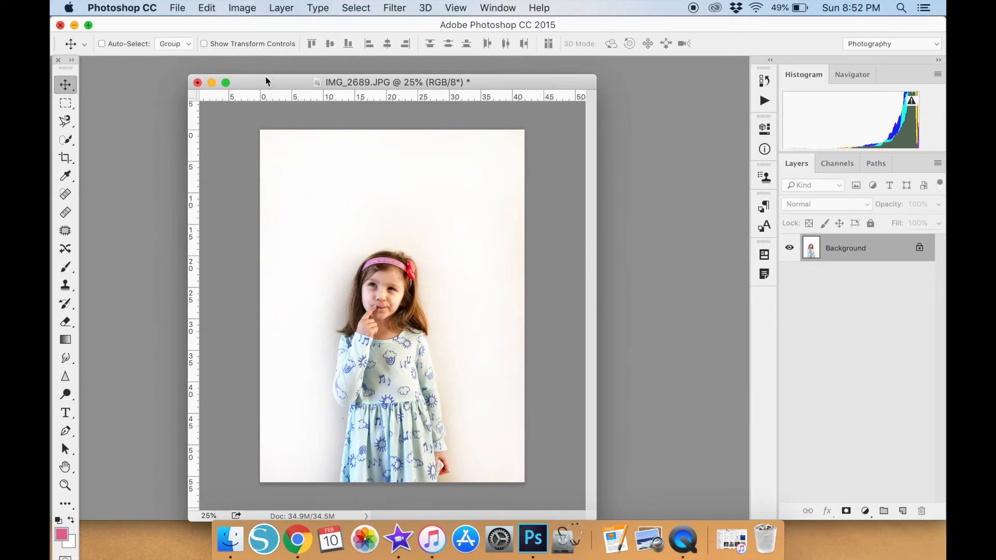
Create a blank 12 x 12 inch document at 300 pixels/inch and place its window beside the photo.
drag(270, 82, 253, 73)
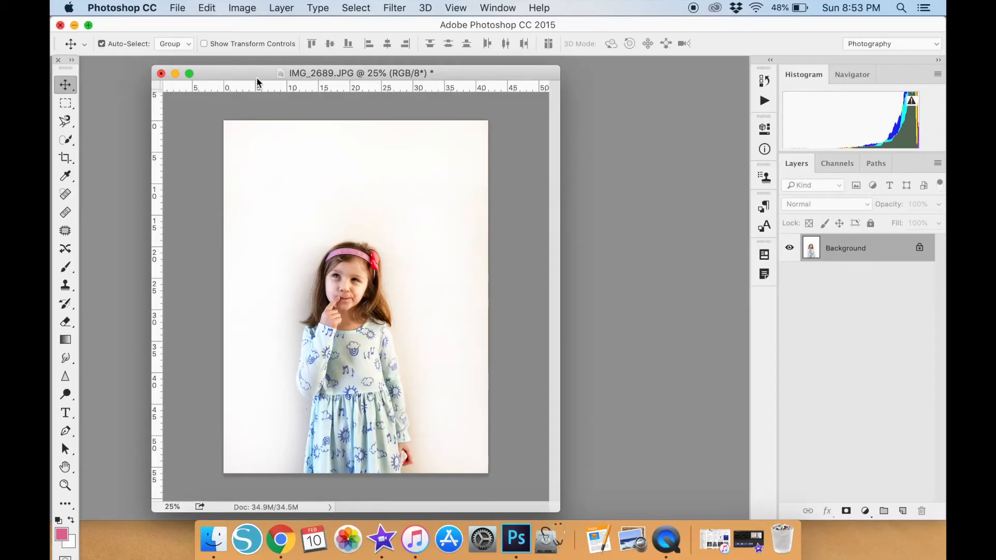
key(super+n)
key(Tab)
text(12)
key(Tab)
text(12)
key(Tab)
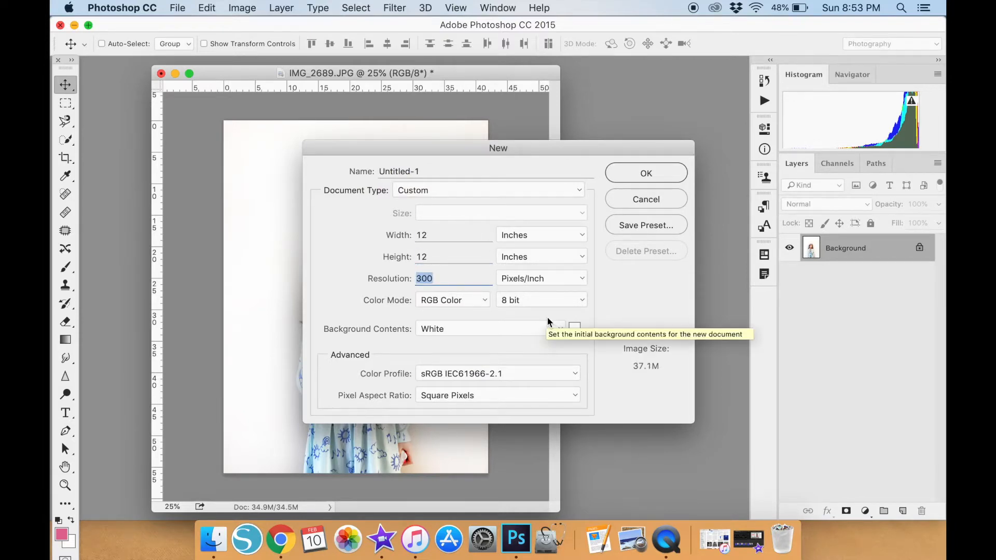
key(Return)
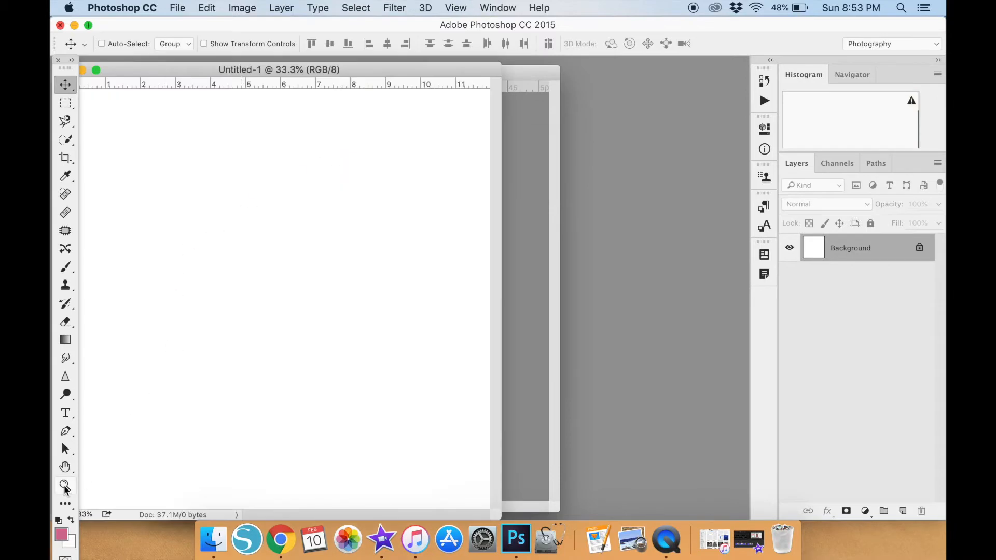
click(65, 484)
double_click(229, 205)
drag(169, 67, 551, 166)
Resize the girl's photo to 9 x 12 inches at 300 pixels/inch.
click(386, 74)
click(65, 85)
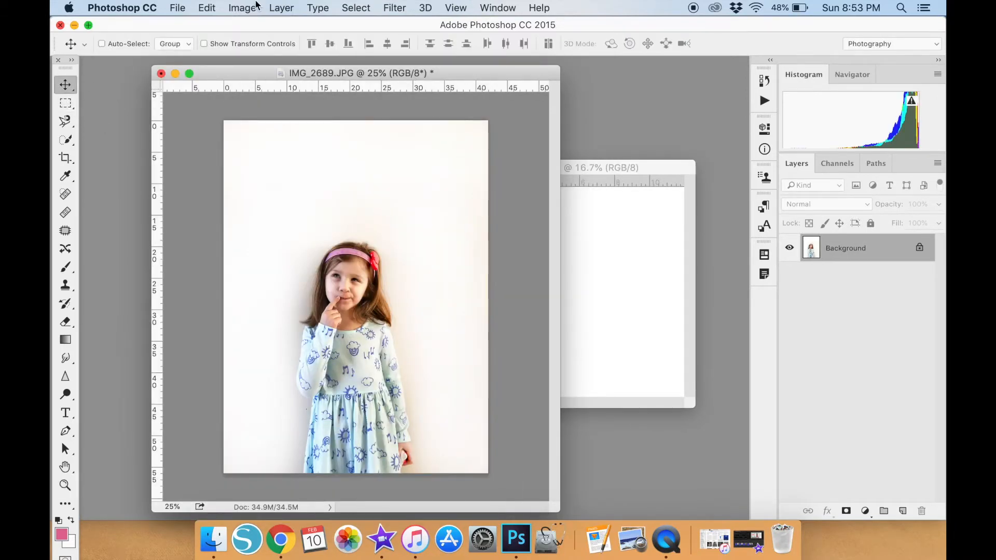
click(242, 8)
click(267, 116)
key(Tab)
text(12)
key(Tab)
text(300)
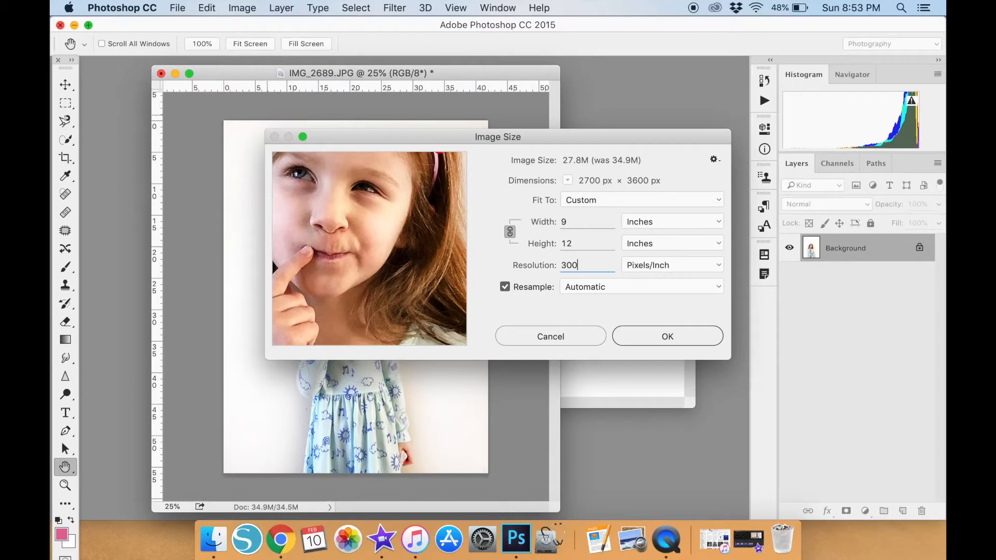
key(Return)
Copy the resized photo into the blank document with the Move tool and position it toward the right side of the canvas.
drag(606, 310, 601, 304)
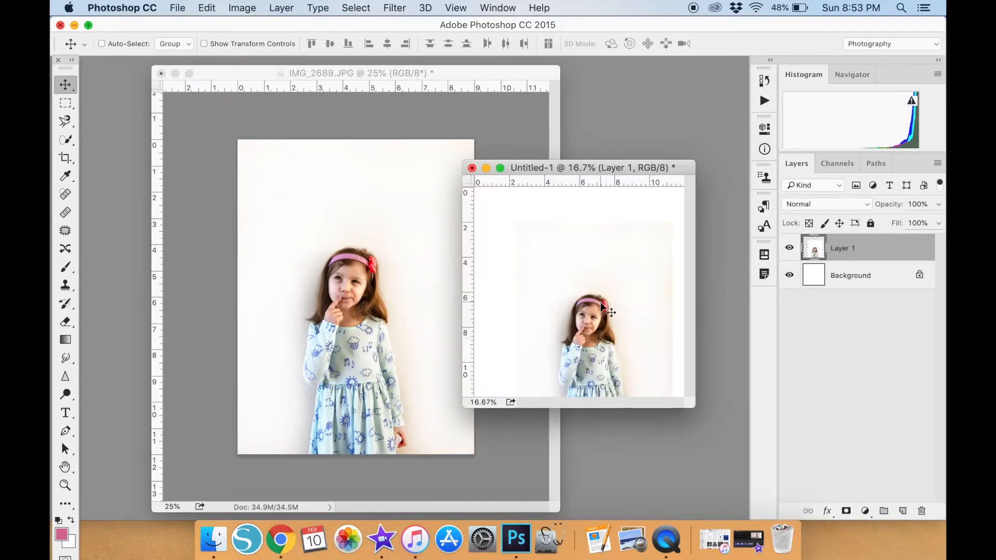
drag(573, 168, 321, 160)
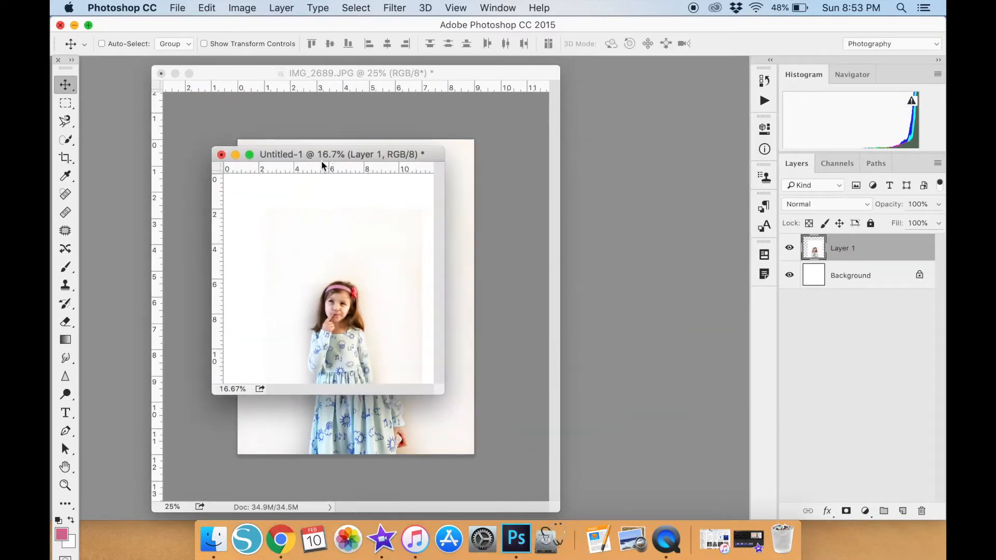
click(64, 486)
click(435, 44)
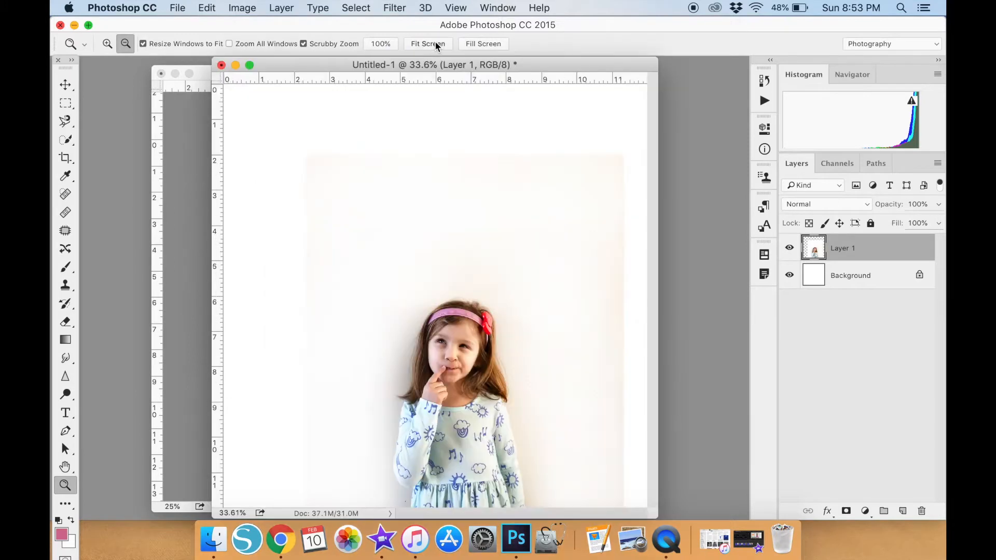
click(66, 85)
drag(369, 231, 469, 213)
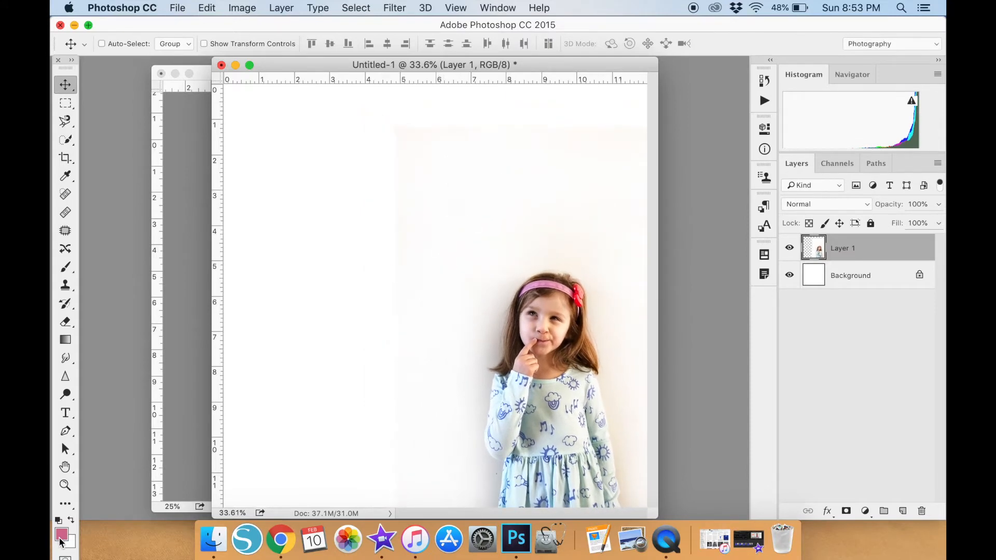
Sample the off-white fffbfa from the photo's wall as foreground color and fill the Background layer with it using the Paint Bucket.
click(61, 535)
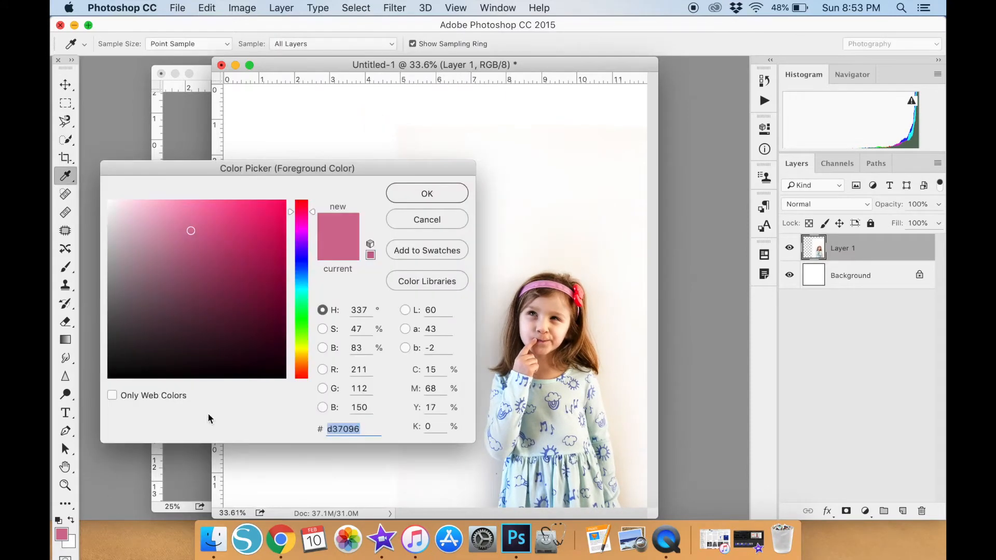
click(488, 145)
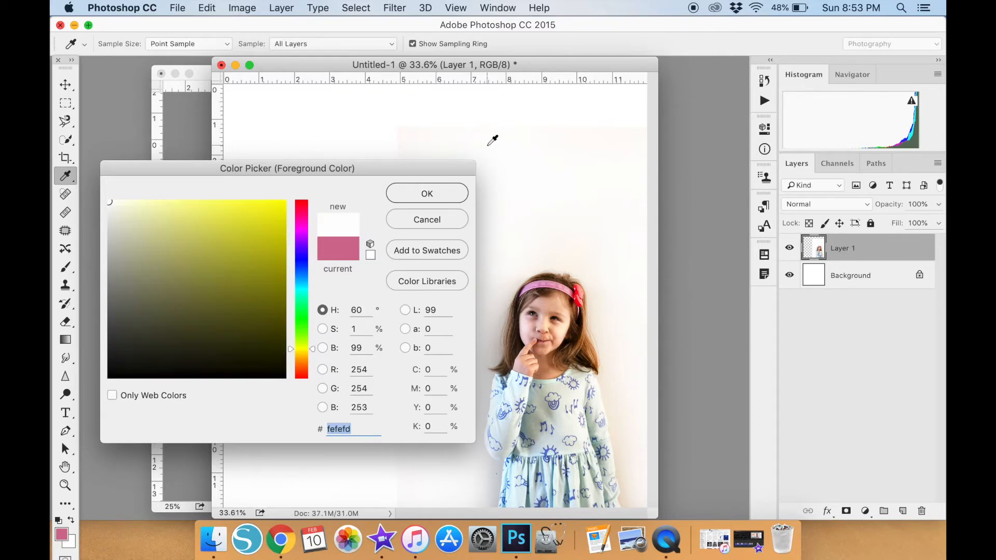
click(430, 133)
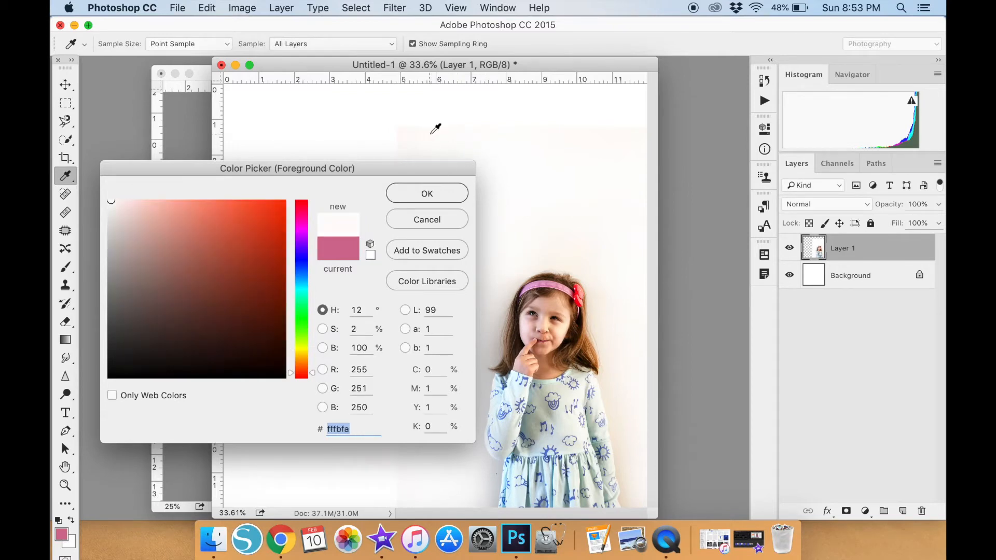
click(433, 194)
click(65, 503)
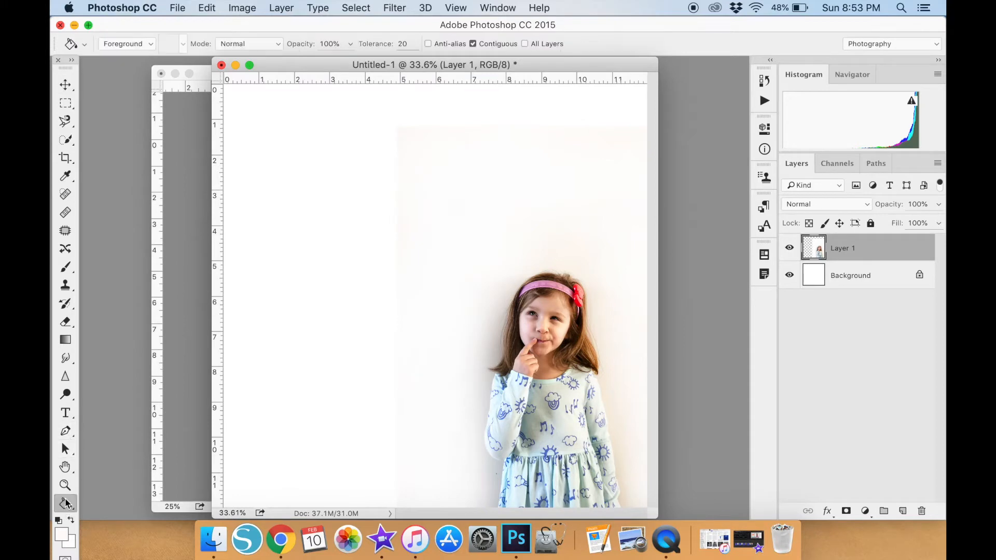
click(824, 281)
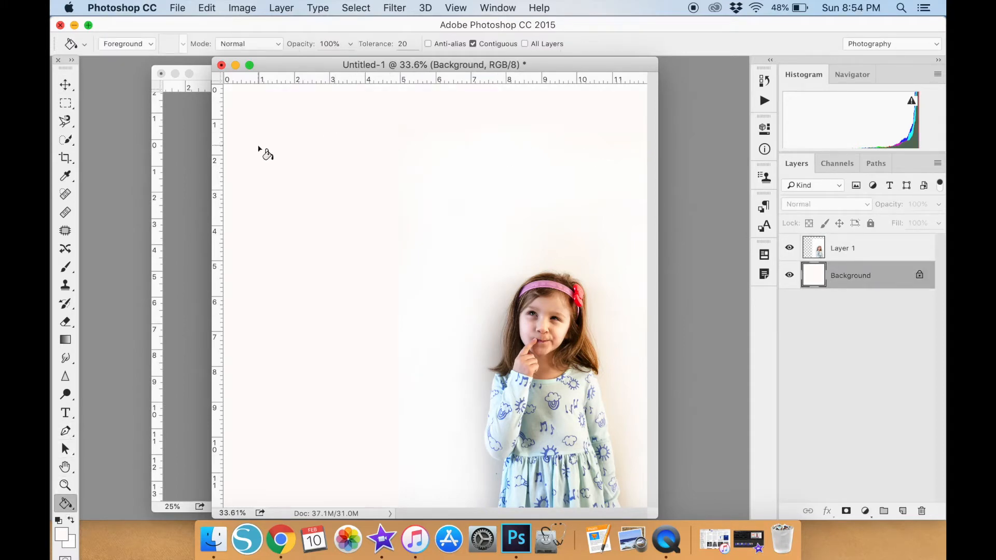
Select Layer 1 and move the girl's photo slightly lower and further right on the canvas.
click(66, 85)
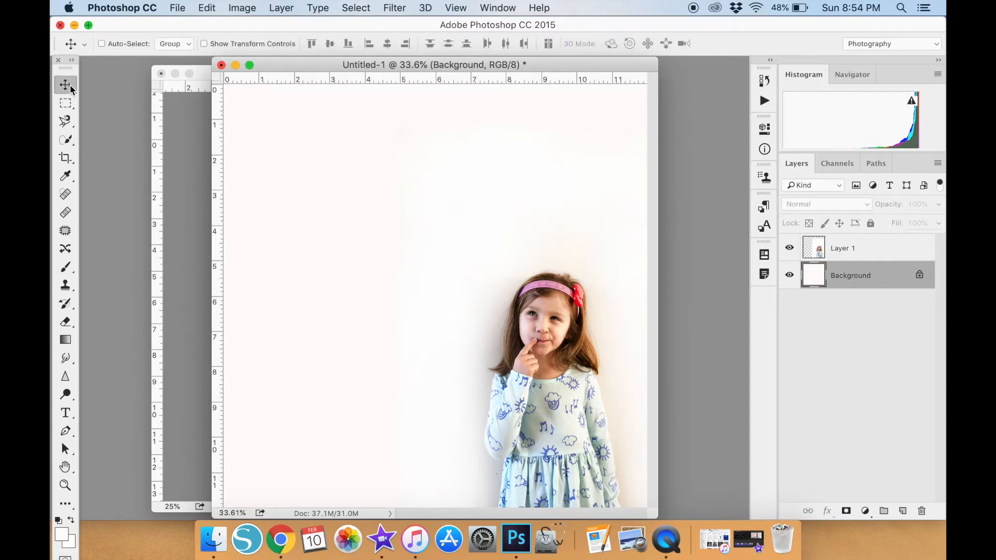
click(283, 8)
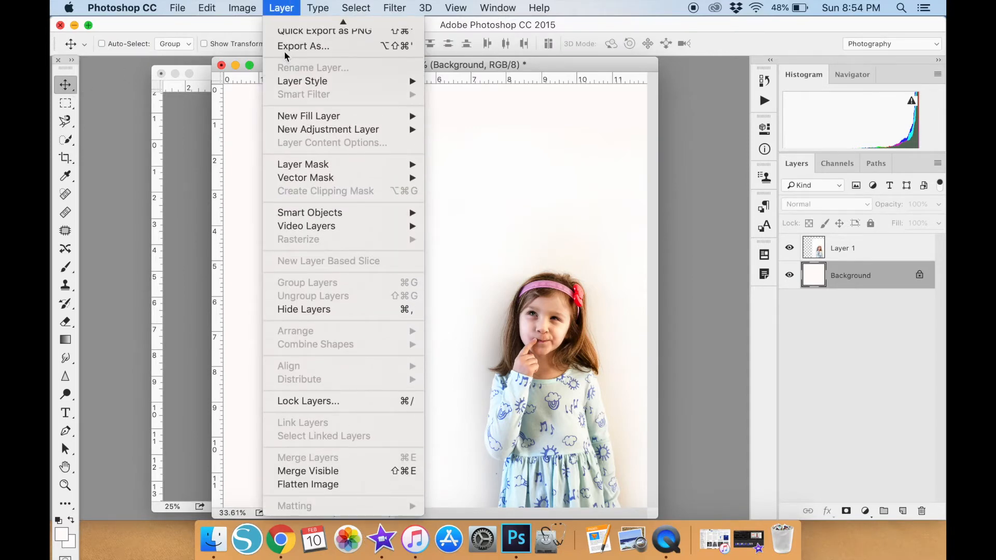
click(244, 9)
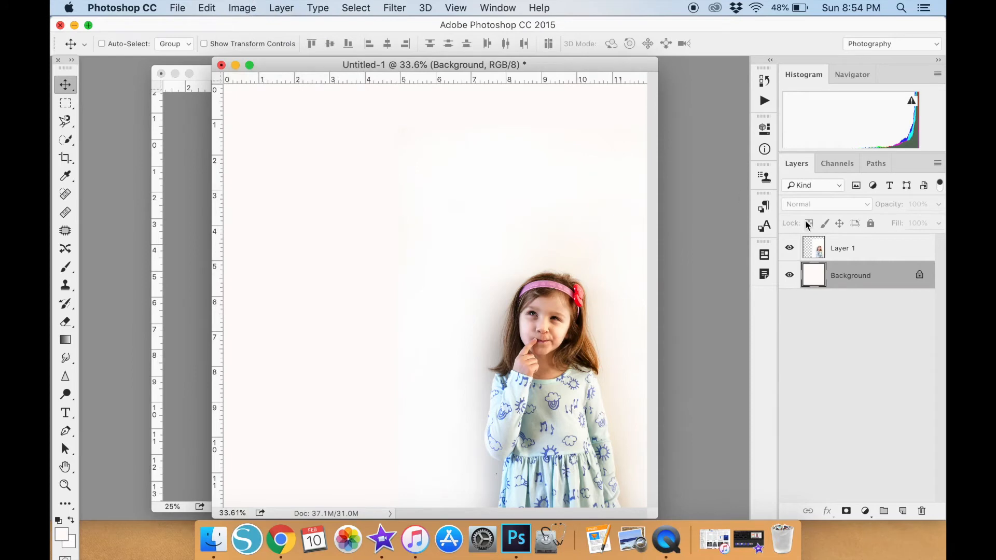
click(831, 251)
drag(524, 366, 542, 378)
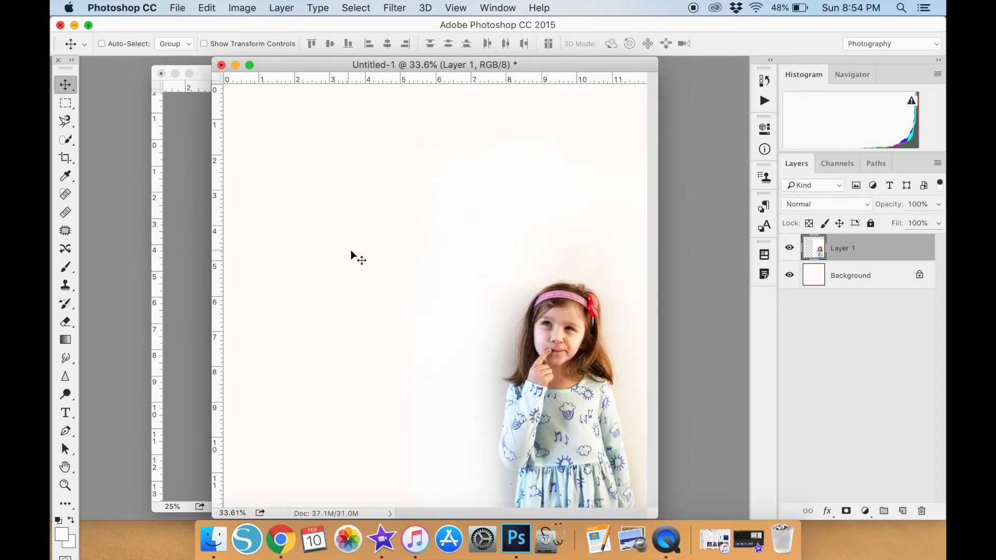
mouse_move(476, 293)
mouse_down()
mouse_move(450, 294)
mouse_move(476, 299)
mouse_up()
Dodge along the photo's left edge at 21% exposure, merge the photo layer down into the Background, and return to the Move tool.
click(66, 394)
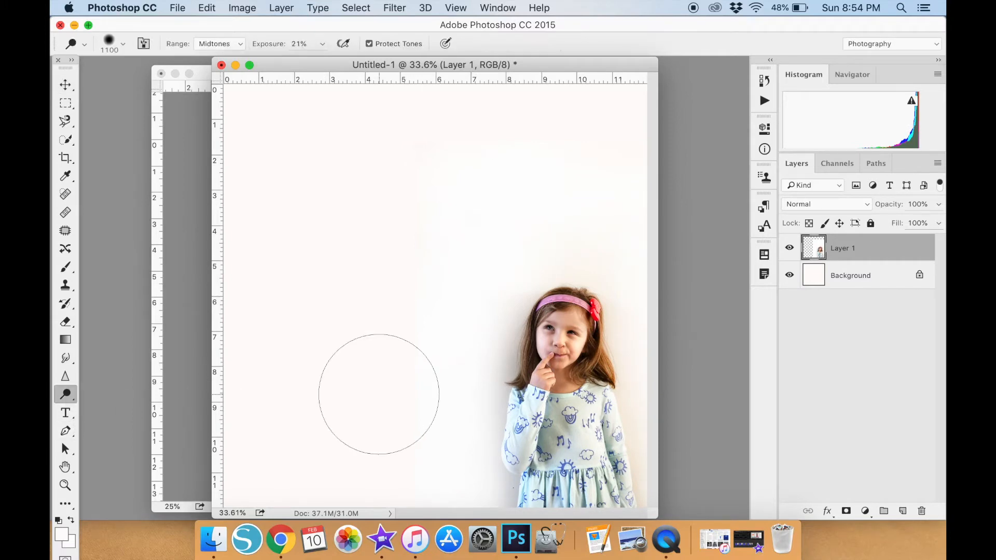
mouse_move(401, 396)
mouse_down()
mouse_move(402, 537)
mouse_move(415, 170)
mouse_up()
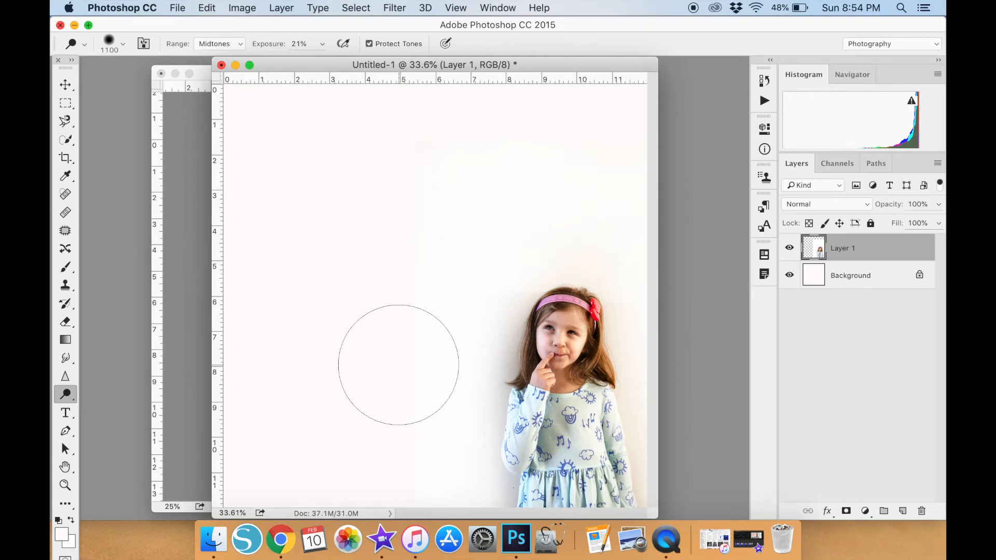
click(281, 8)
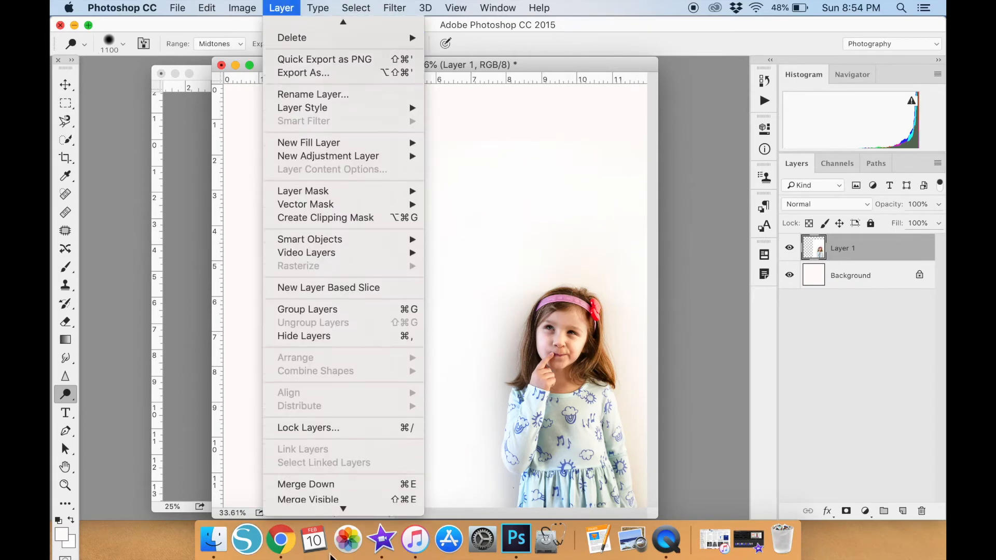
click(330, 485)
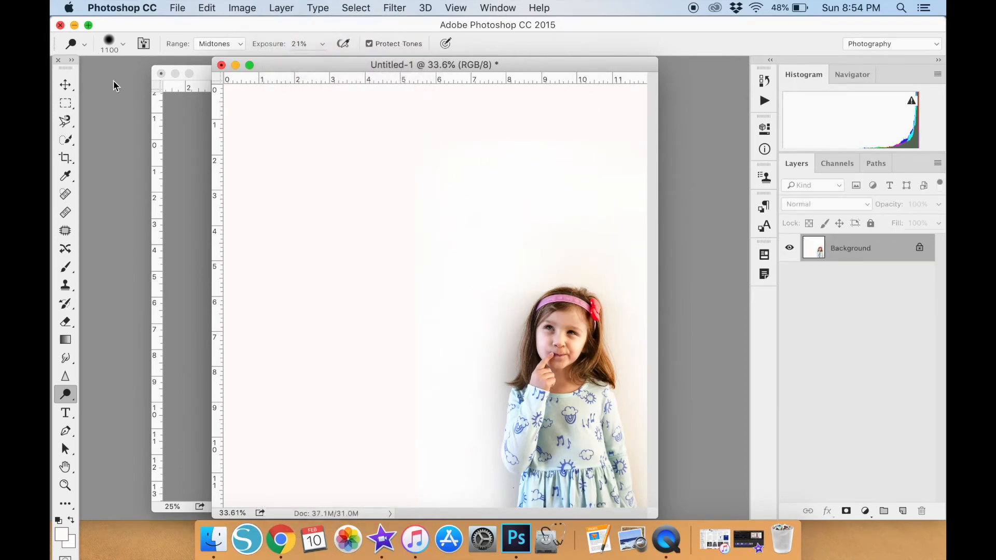
click(65, 85)
drag(312, 65, 276, 66)
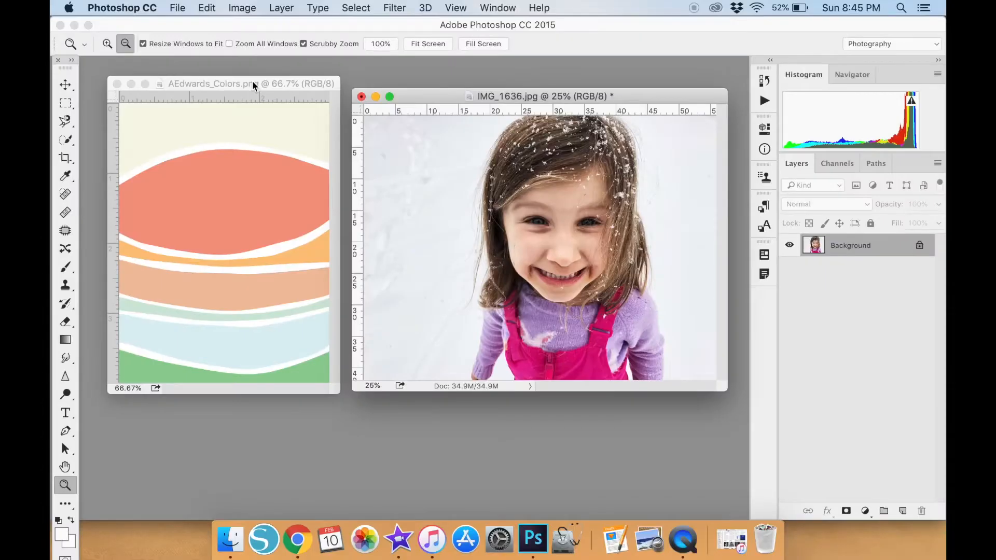
Sample the bright pink e52989 from the girl's overalls in IMG_1636.jpg as the foreground color.
drag(252, 79, 252, 92)
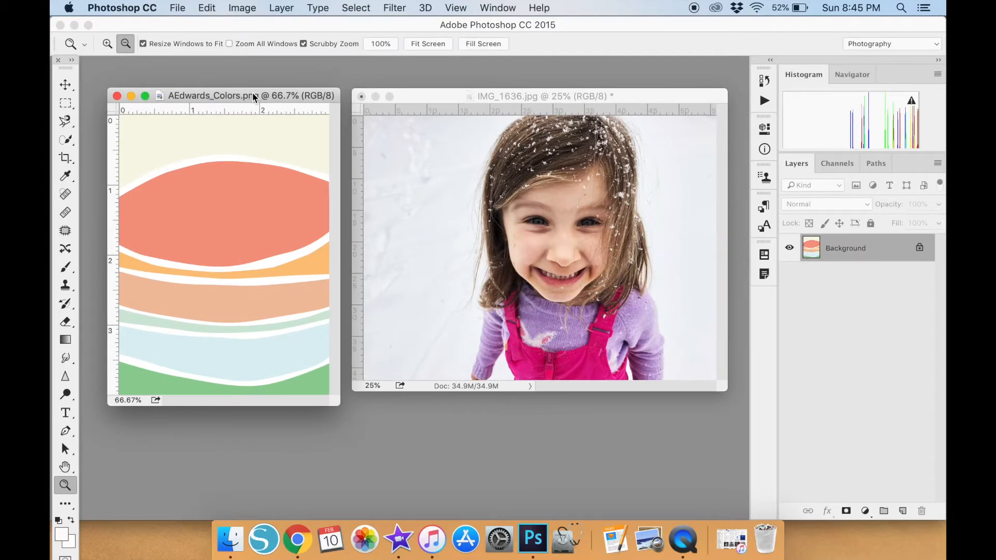
click(62, 534)
drag(577, 207, 203, 166)
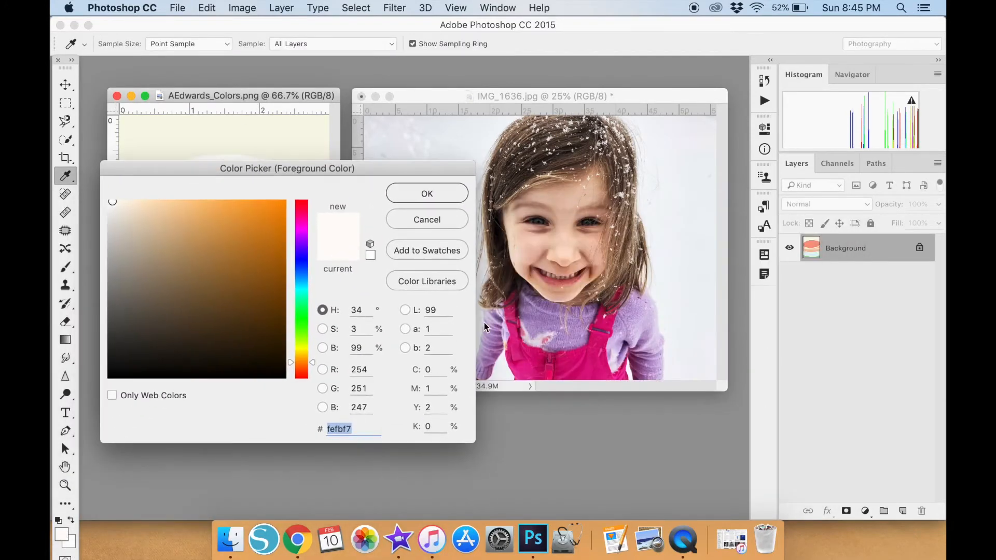
click(603, 337)
click(442, 196)
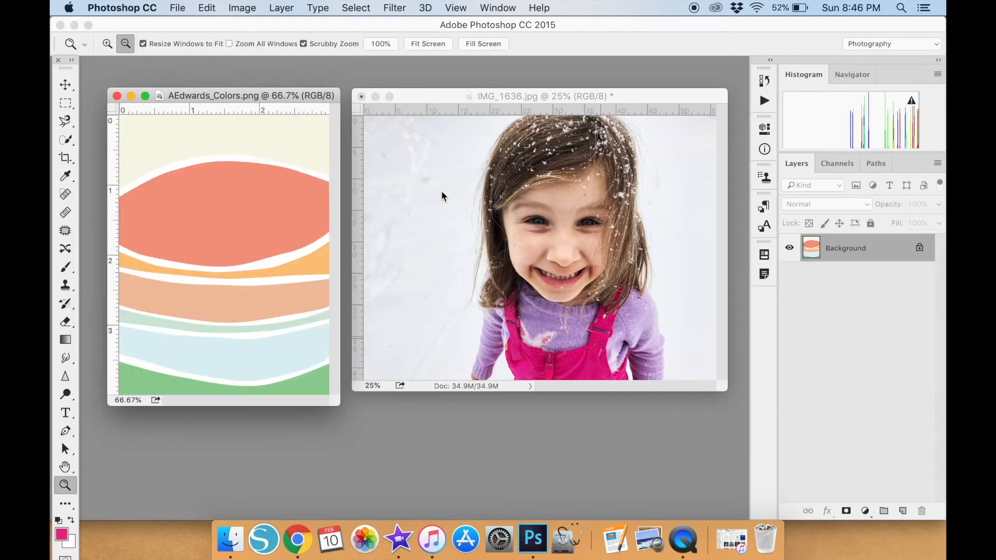
Fill the coral shape and the green bottom band of AEdwards_Colors.png with the sampled pink using the Paint Bucket.
click(65, 503)
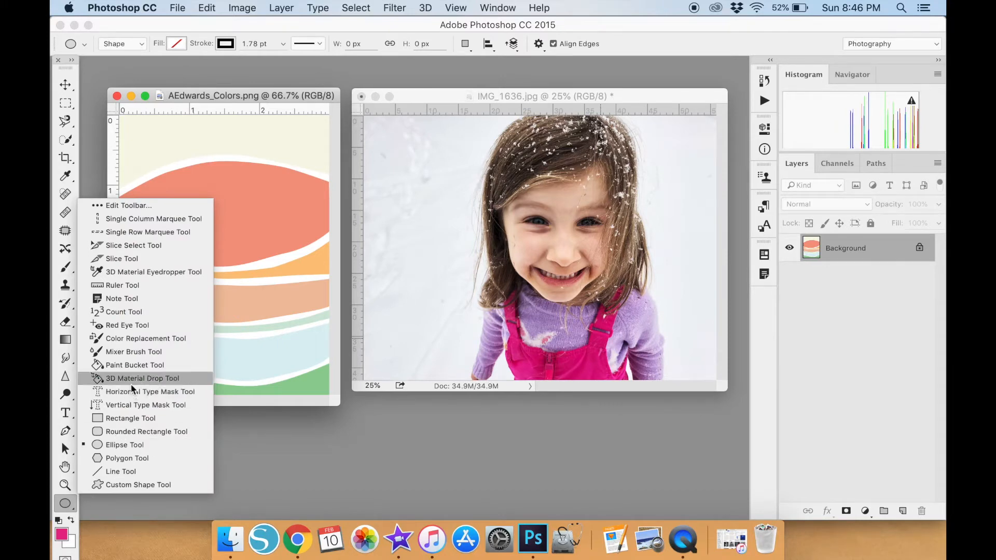
click(172, 365)
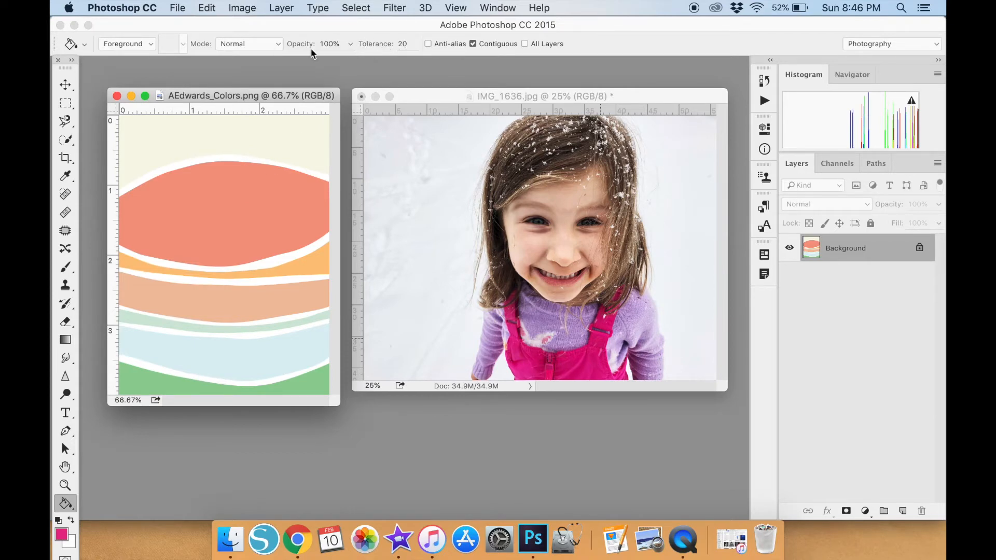
click(247, 215)
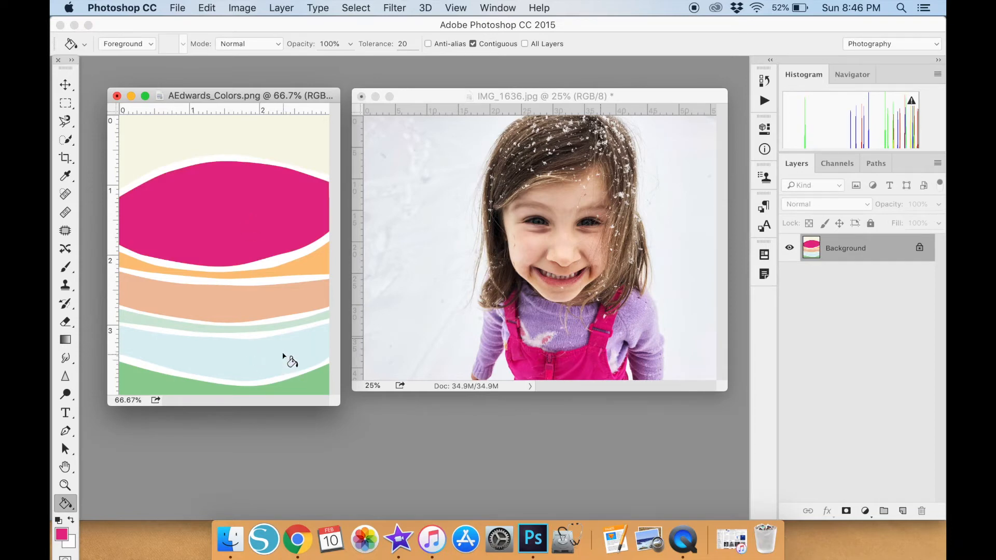
click(310, 385)
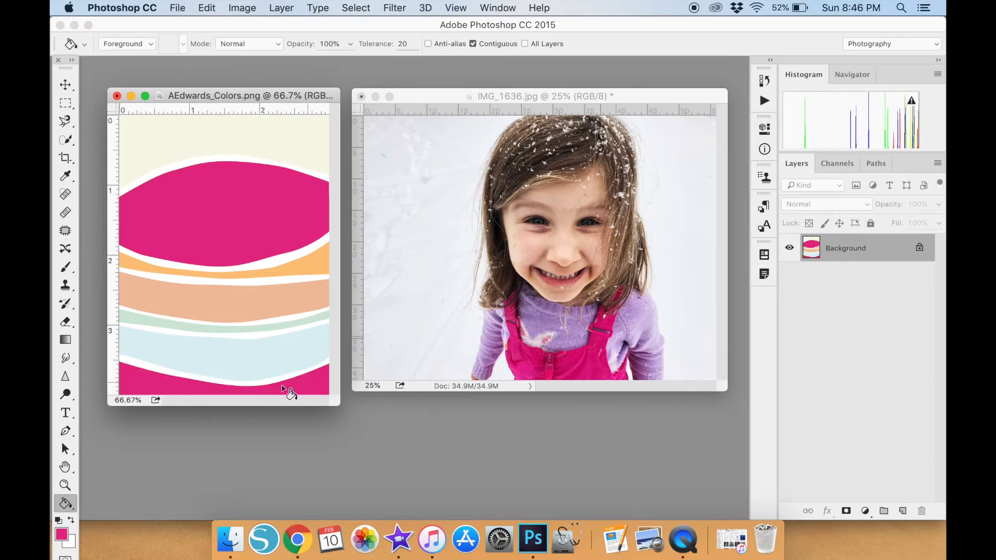
Sample the purple a681b9 from the girl's shirt as foreground color and fill the peach band of the color artwork with it.
click(67, 534)
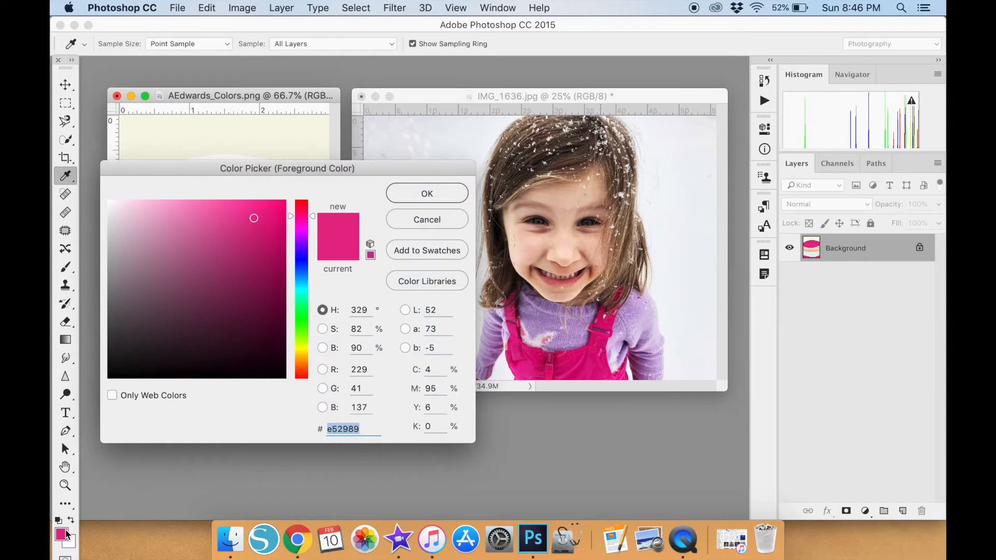
click(579, 325)
click(427, 193)
click(277, 308)
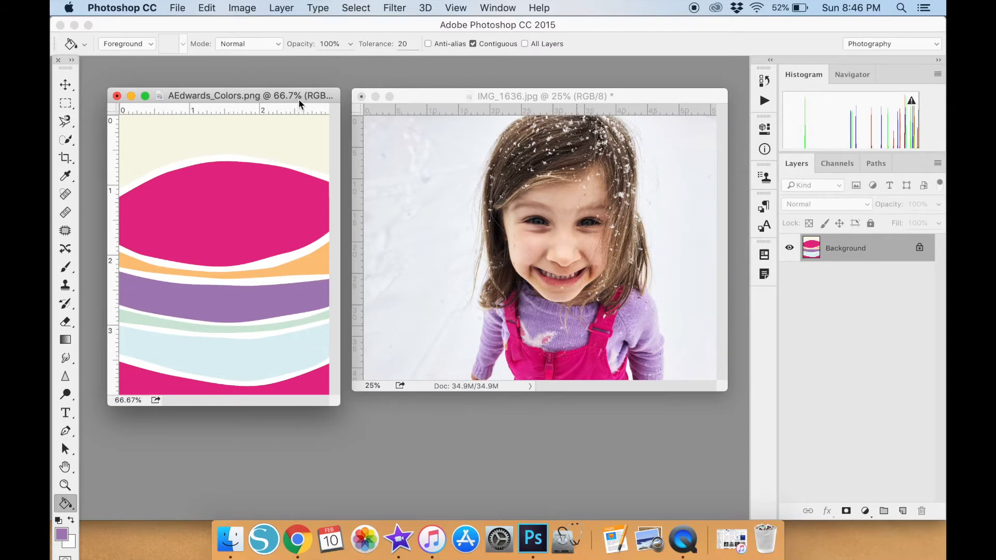
Sample a light skin tone from the girl's forehead as the foreground color.
click(63, 535)
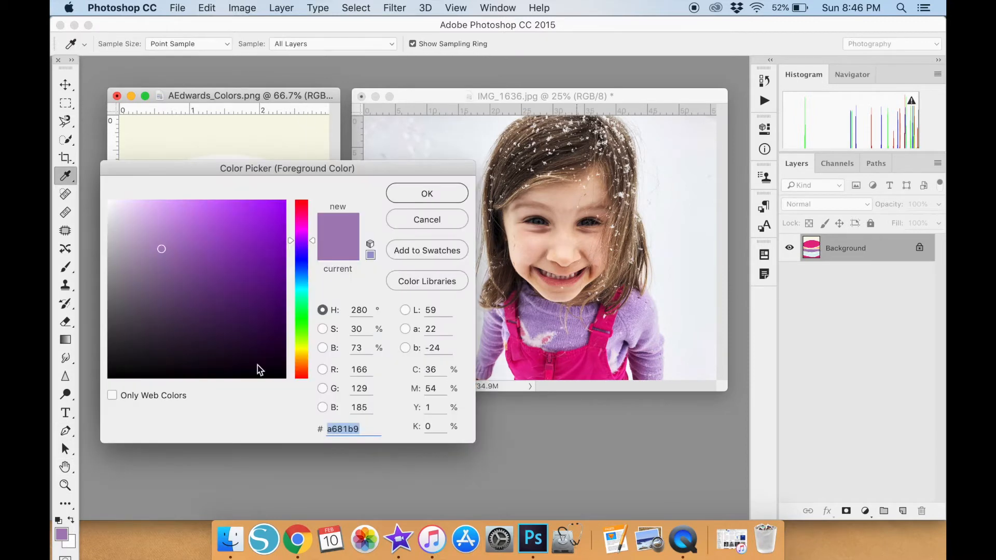
click(572, 189)
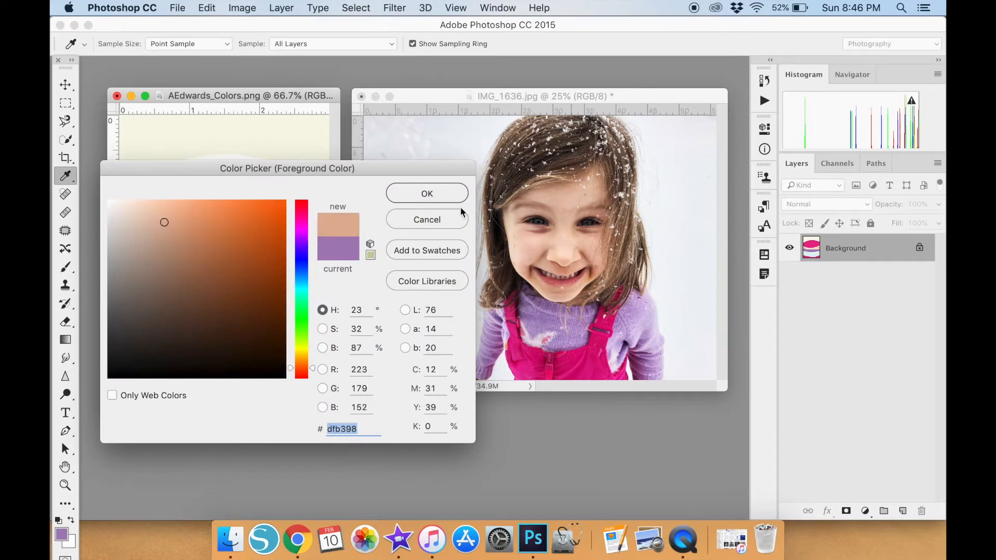
click(570, 205)
click(437, 199)
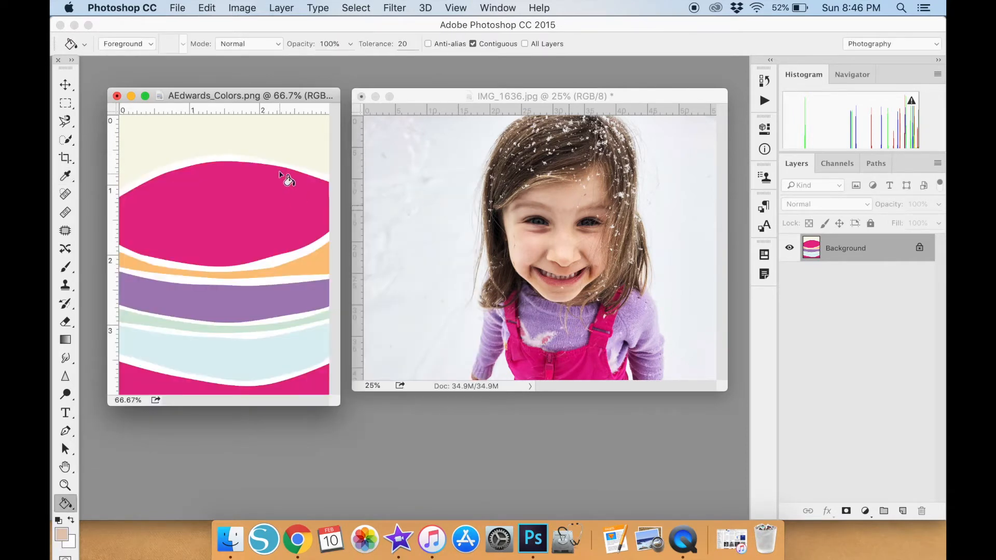
Fill the orange band below the large pink shape with the sampled skin tone.
click(309, 267)
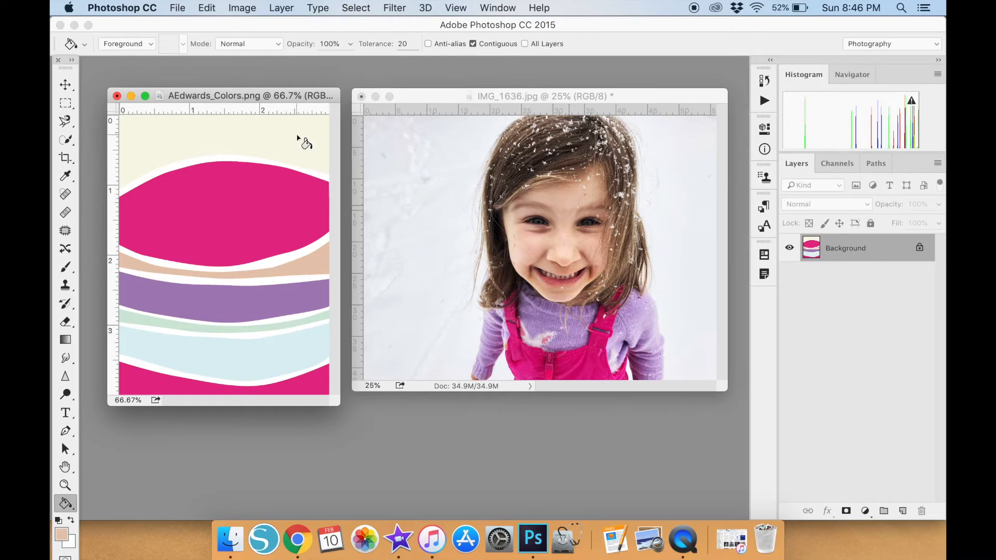
Sample the lilac cdb3db from the girl's sleeve and fill the artwork's cream top area and the band below the large pink shape with it.
click(62, 537)
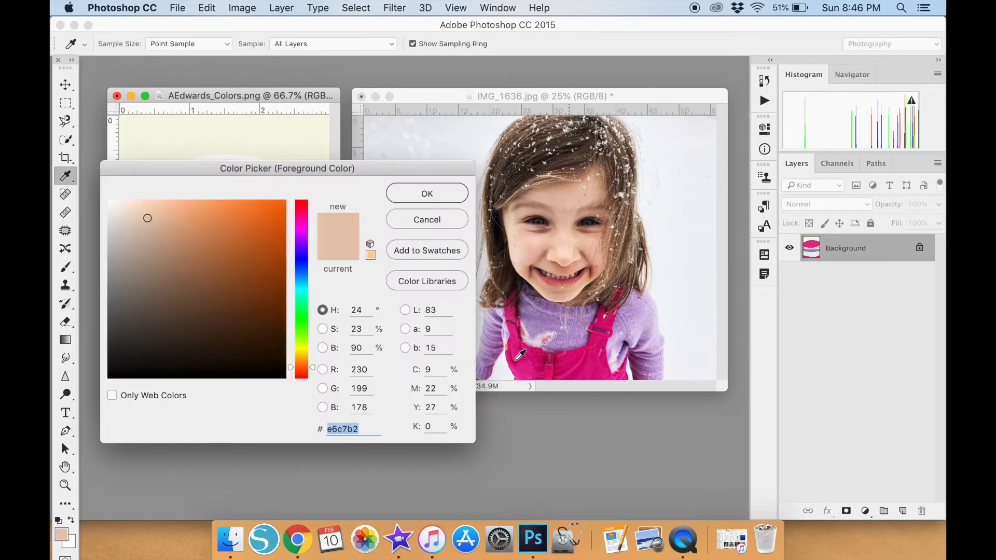
click(493, 319)
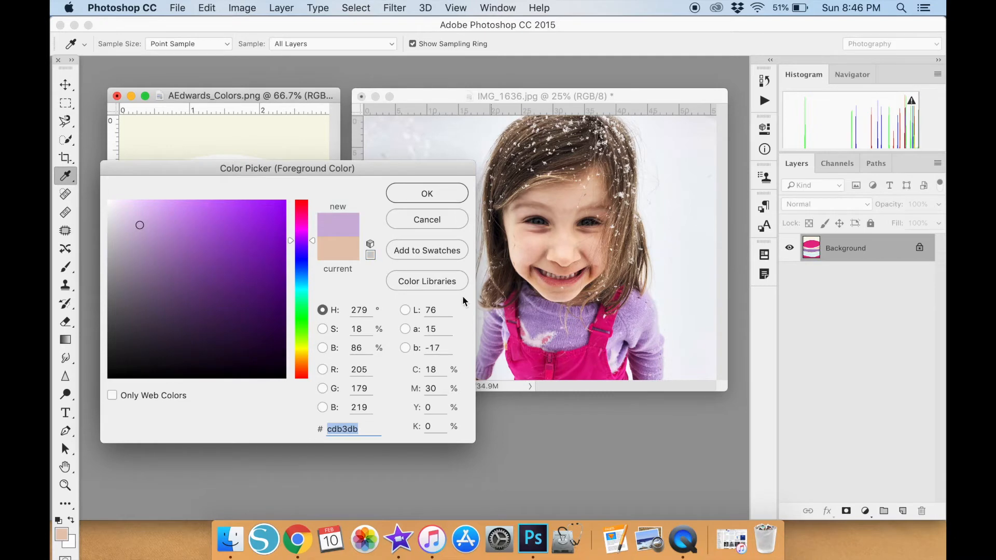
click(432, 198)
key(g)
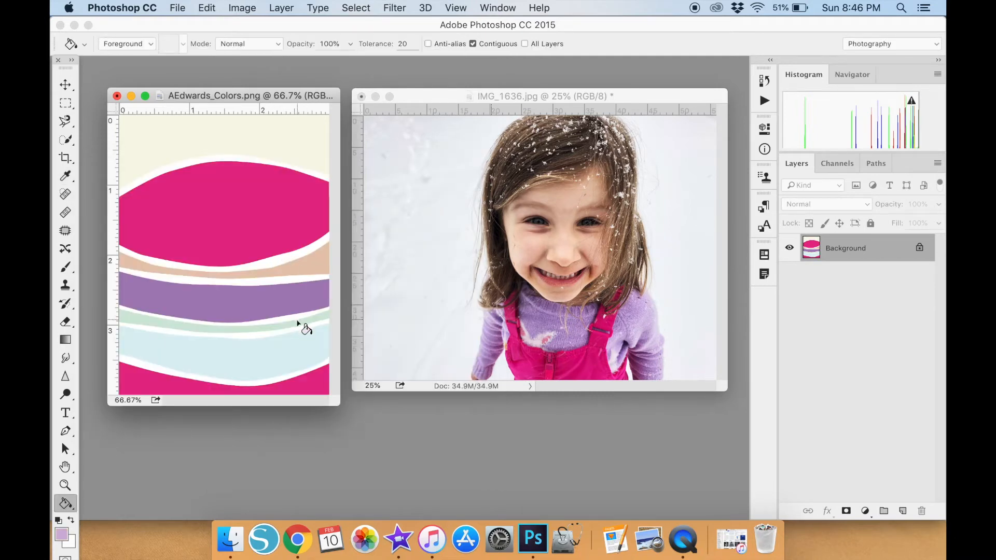
click(313, 153)
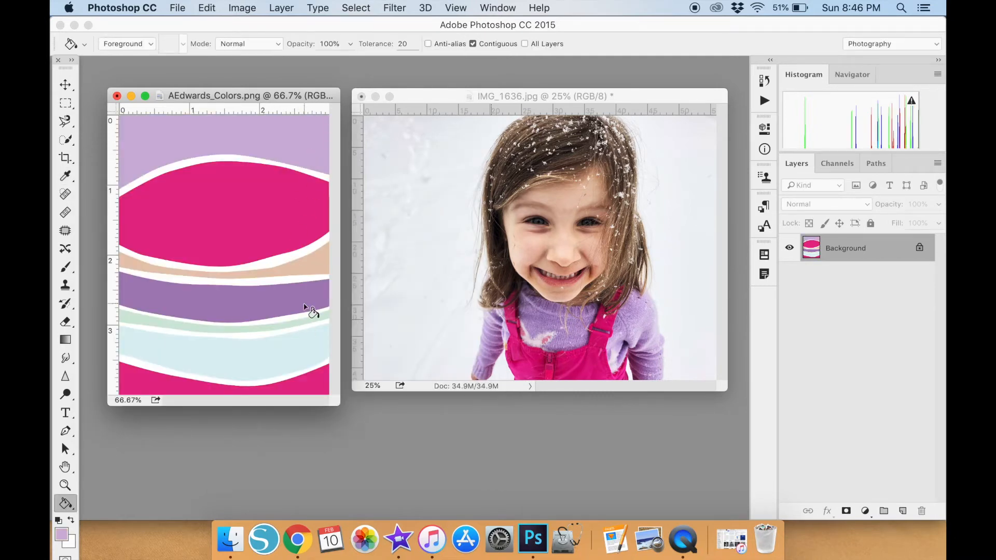
click(318, 266)
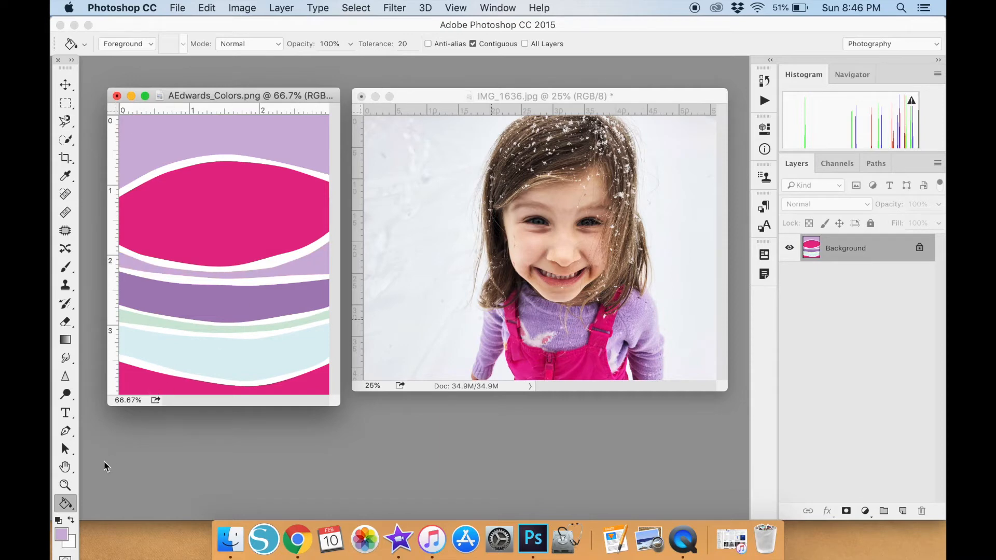
Sample brown tones from the girl's hair, then settle on a dusty pink from her overalls strap as the foreground color.
click(61, 534)
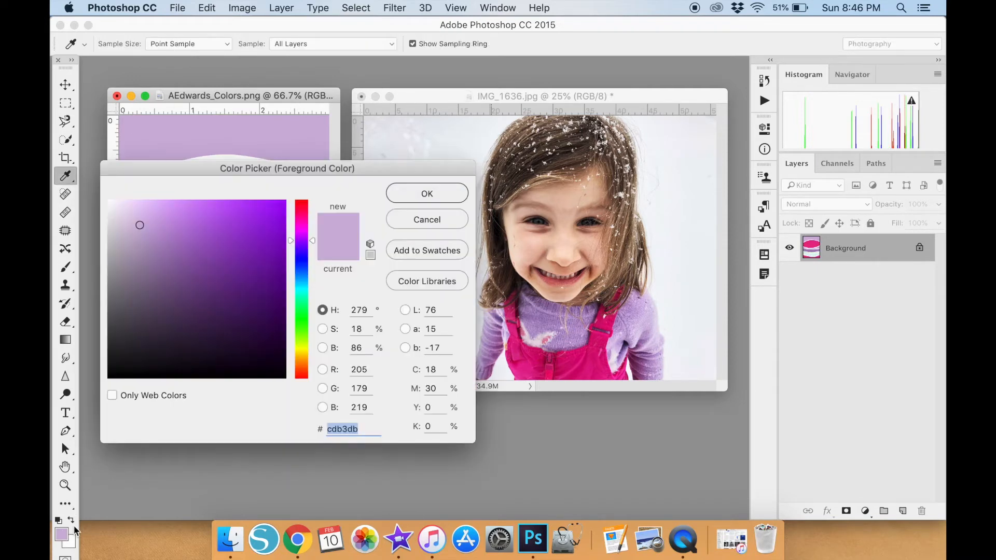
click(625, 224)
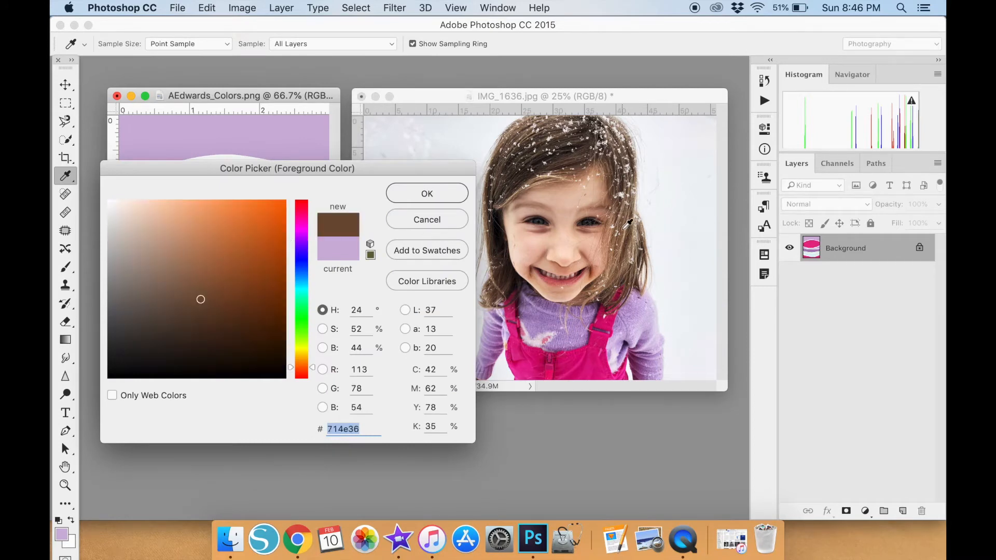
click(617, 254)
click(617, 258)
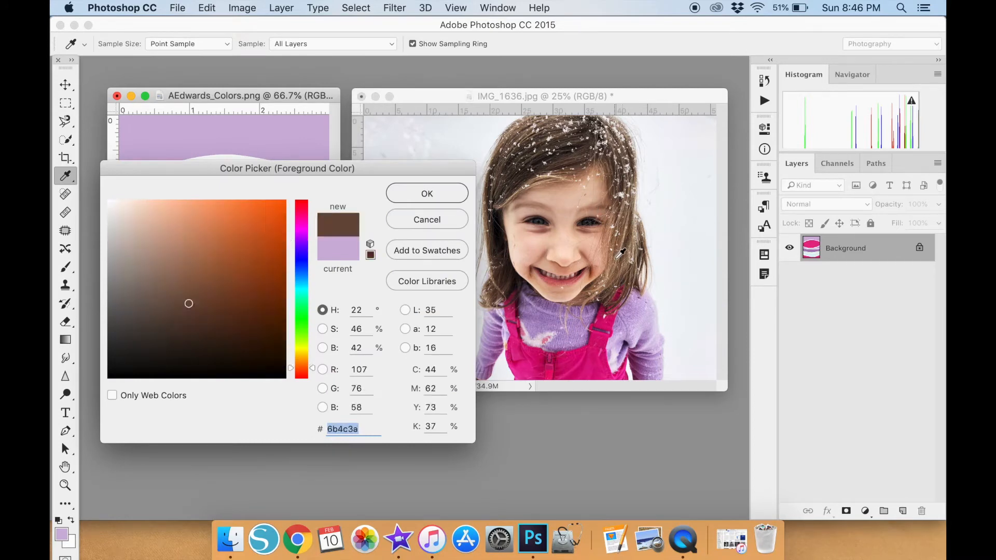
click(525, 330)
click(442, 198)
key(g)
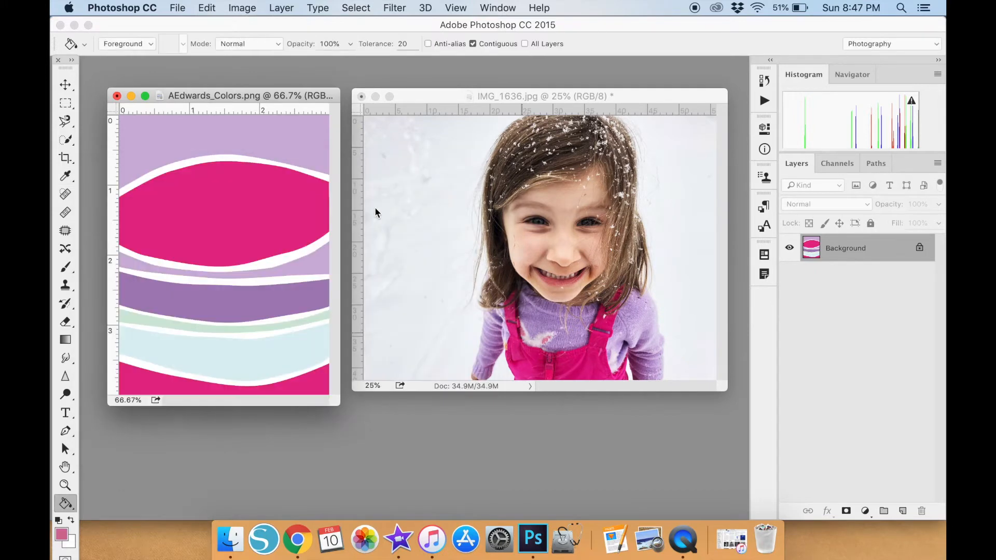
click(315, 268)
click(207, 8)
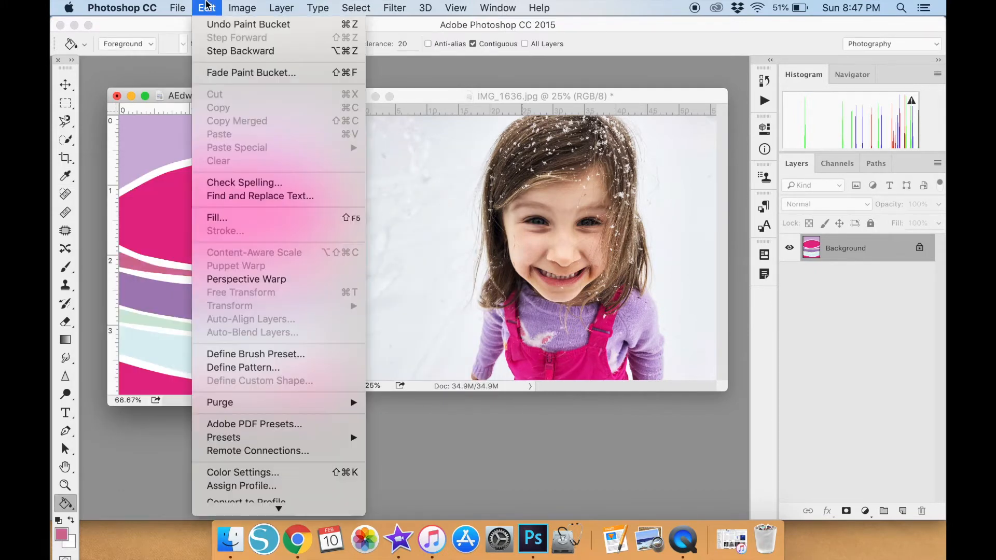
click(228, 50)
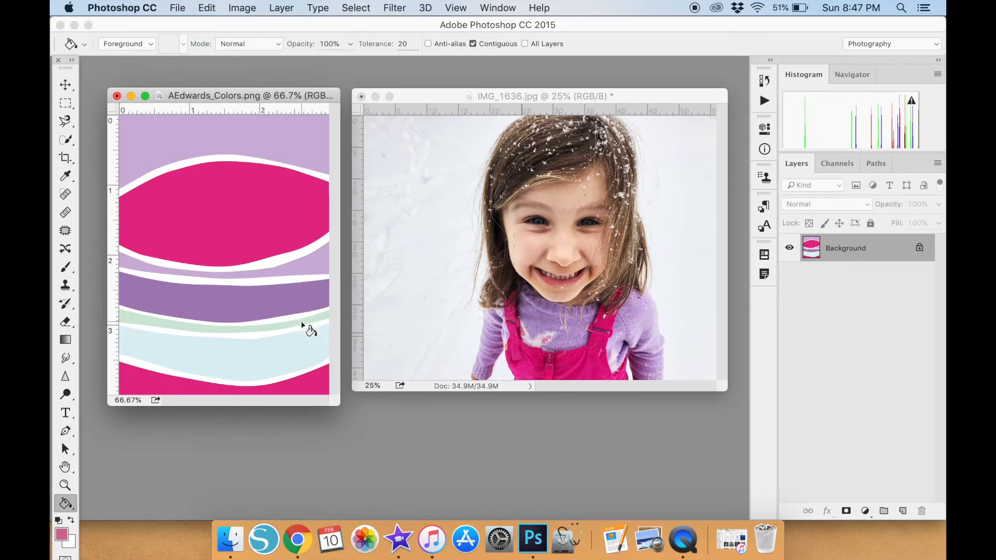
Fill the pale green band of the artwork with the sampled dusty pink.
click(301, 324)
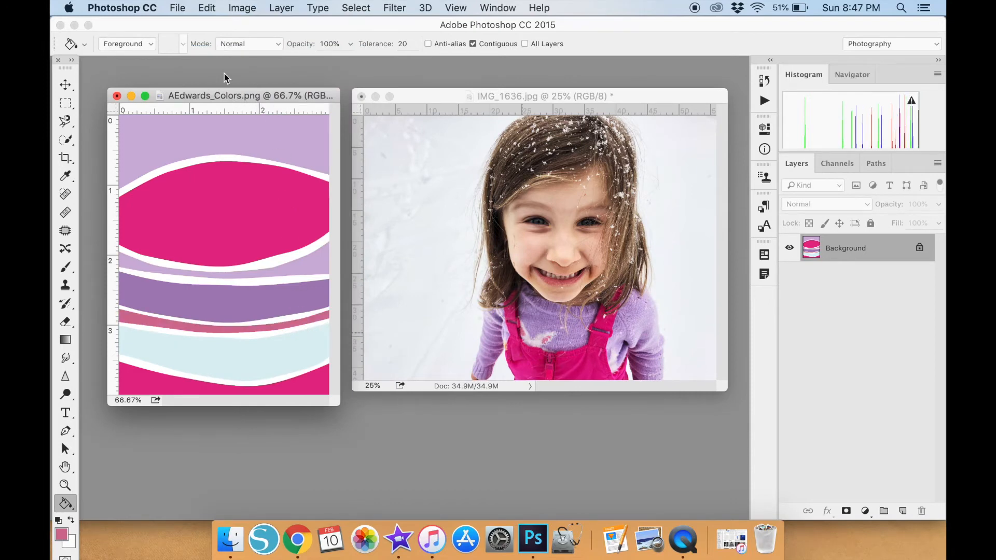
click(60, 83)
drag(212, 98, 216, 95)
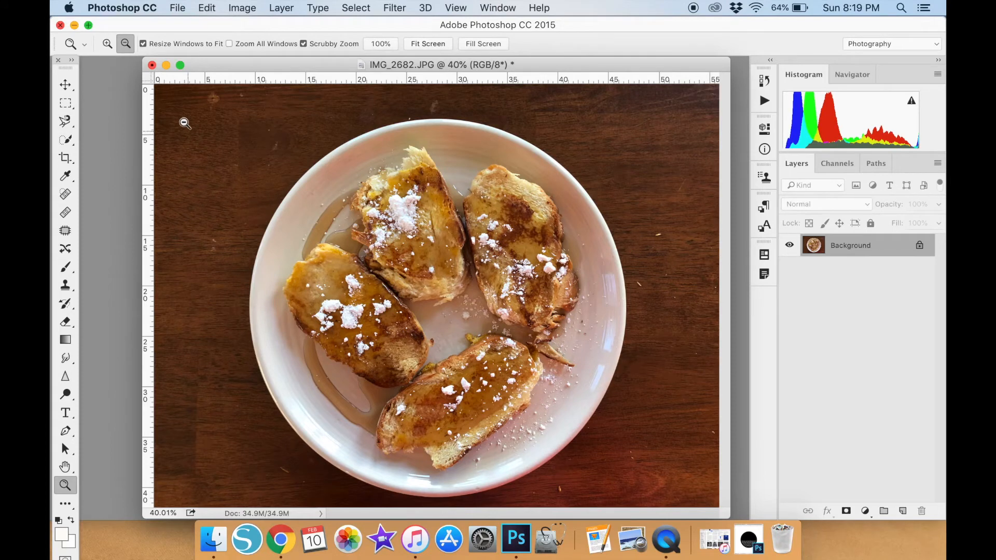
Choose the Clone Stamp tool for the French toast photo and adjust its brush size over the plate.
click(61, 290)
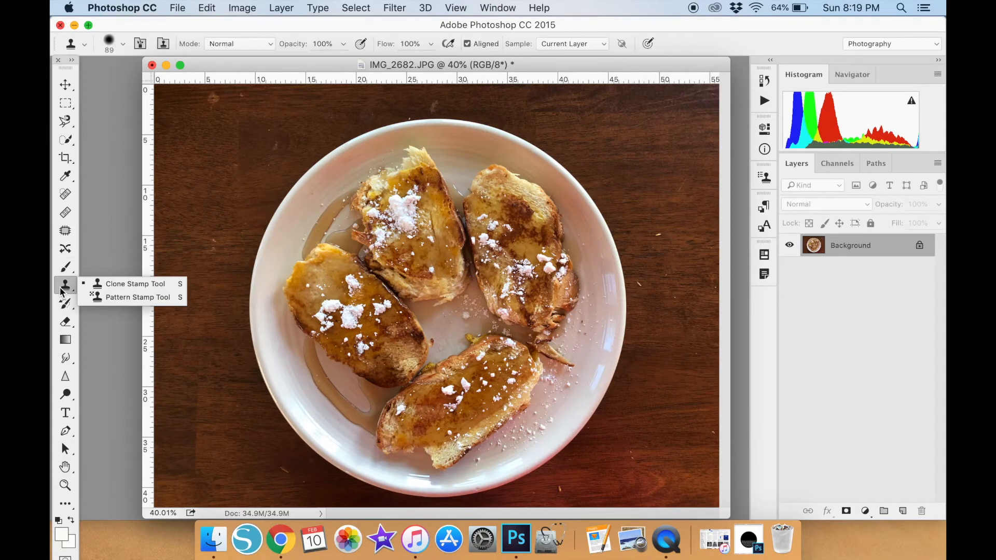
click(89, 286)
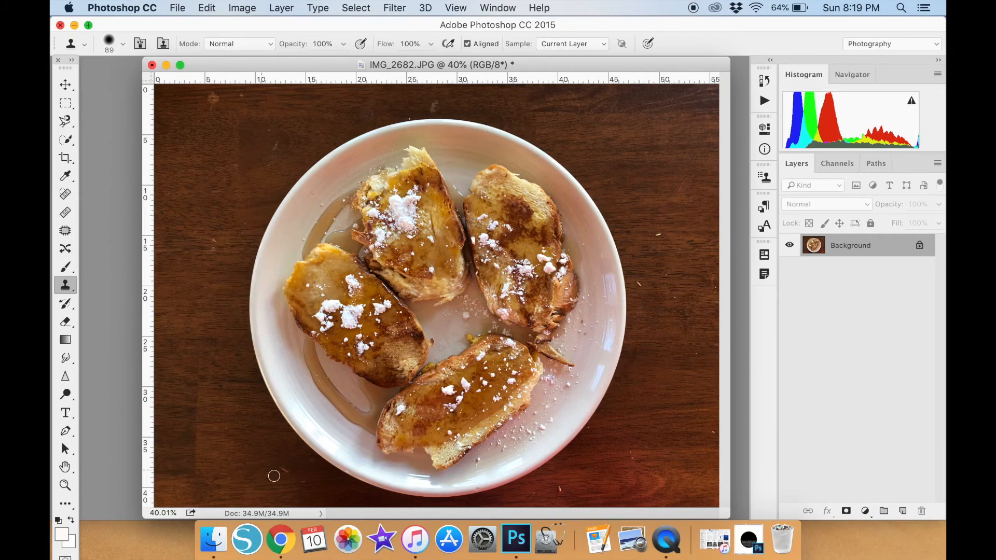
click(512, 199)
click(602, 201)
key(bracketright)
key(bracketright)
key(bracketright)
key(bracketright)
key(bracketleft)
key(bracketleft)
Clone clean wood over flecks on the table to the left of the plate, enlarging the brush to 175.
alt+click(260, 140)
click(276, 147)
key(bracketright)
key(bracketright)
alt+click(192, 243)
click(212, 245)
Clone clean wood over the crumbs on the table to the right of the plate.
click(584, 231)
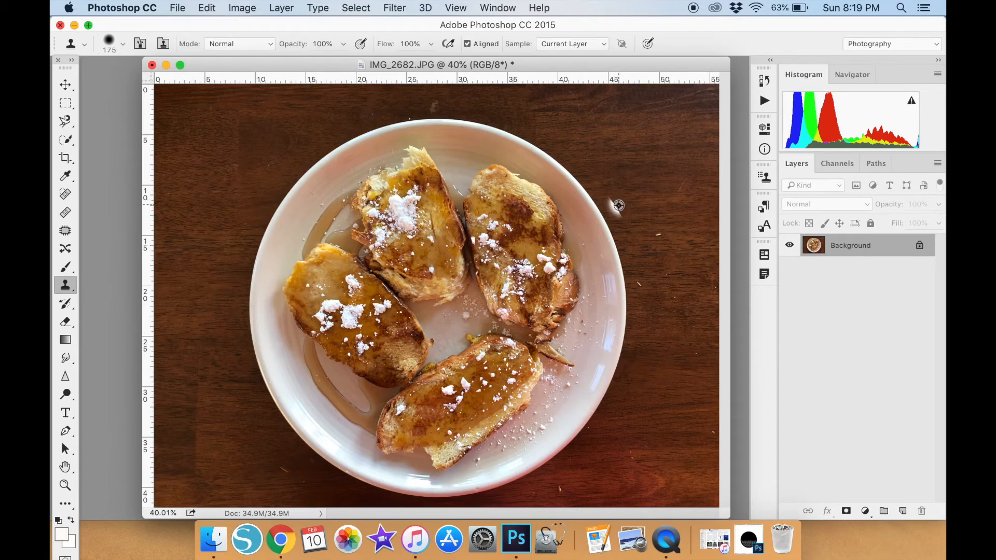
alt+click(640, 235)
click(659, 234)
alt+click(656, 279)
click(643, 283)
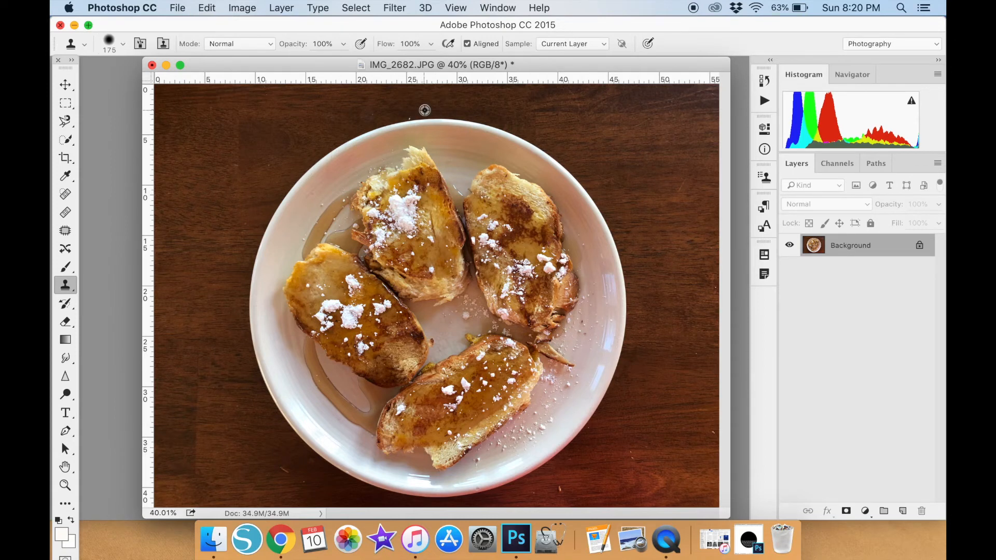
Clone out the flecks on the table just above the plate and at its lower right with a smaller brush.
key(bracketleft)
key(bracketleft)
key(bracketleft)
key(bracketleft)
key(bracketleft)
key(bracketleft)
alt+click(421, 113)
key(bracketright)
alt+click(633, 456)
Enlarge the Clone Stamp brush and clone clean wood over the crumb at the lower left of the plate.
key(bracketright)
key(bracketright)
key(bracketright)
alt+click(258, 470)
click(285, 471)
alt+click(284, 486)
Undo the last clone strokes around the lower-left crumb and reduce the brush size to 90.
click(202, 7)
click(218, 19)
click(286, 470)
key(super+z)
key(bracketleft)
key(bracketleft)
key(bracketleft)
key(bracketleft)
click(70, 86)
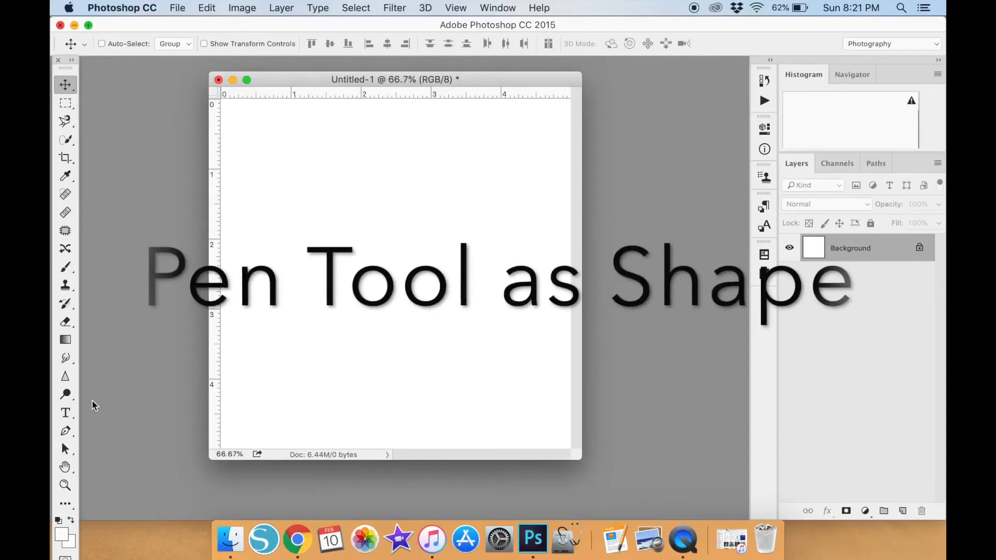
Draw a circle about 900 x 900 px on the blank canvas with the Ellipse tool.
click(66, 503)
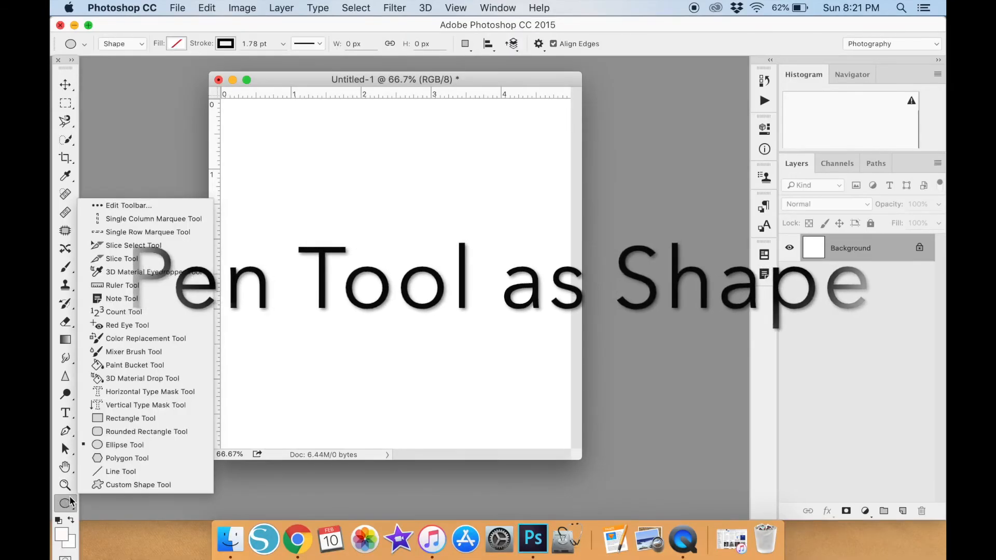
click(109, 445)
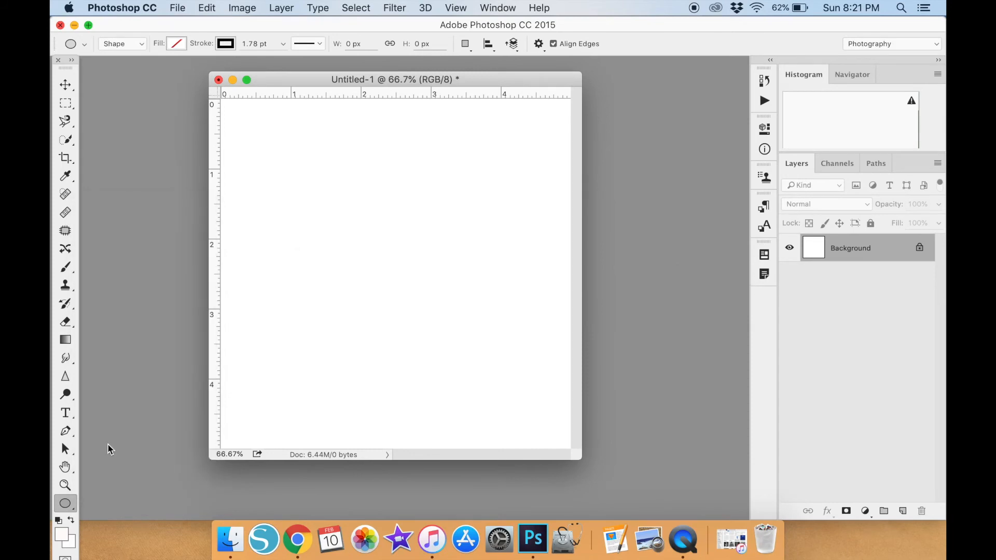
drag(286, 165, 560, 375)
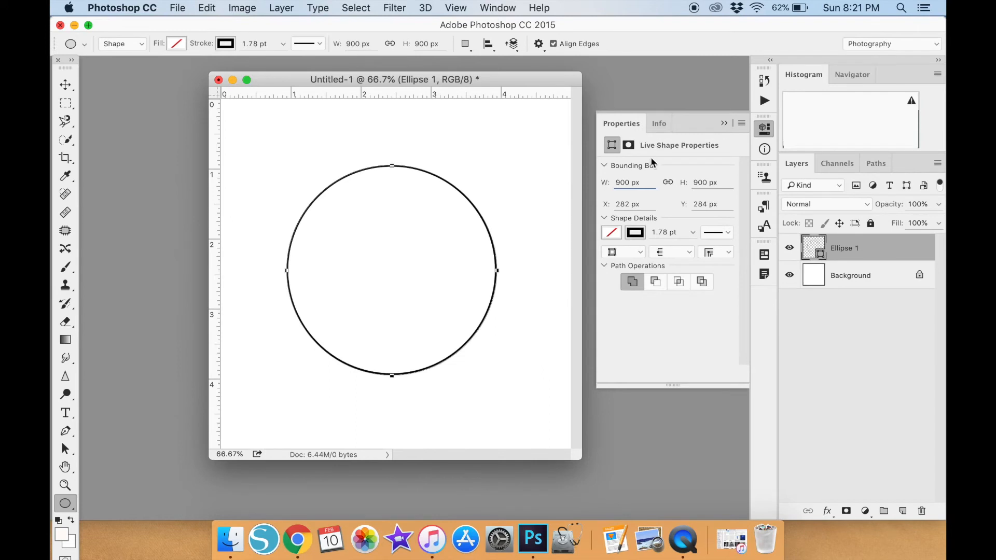
Fill the circle with solid black and move it to the center of the canvas.
click(612, 233)
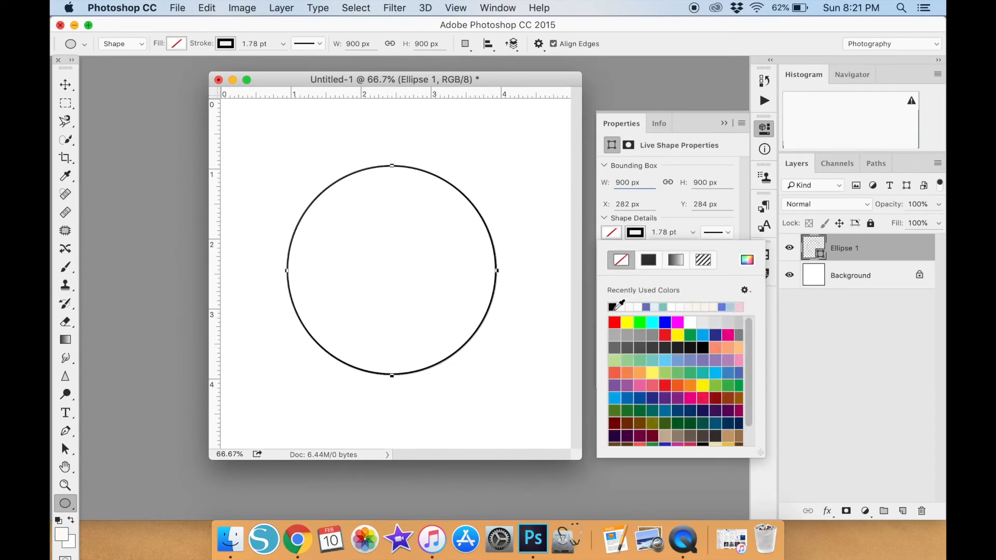
click(637, 260)
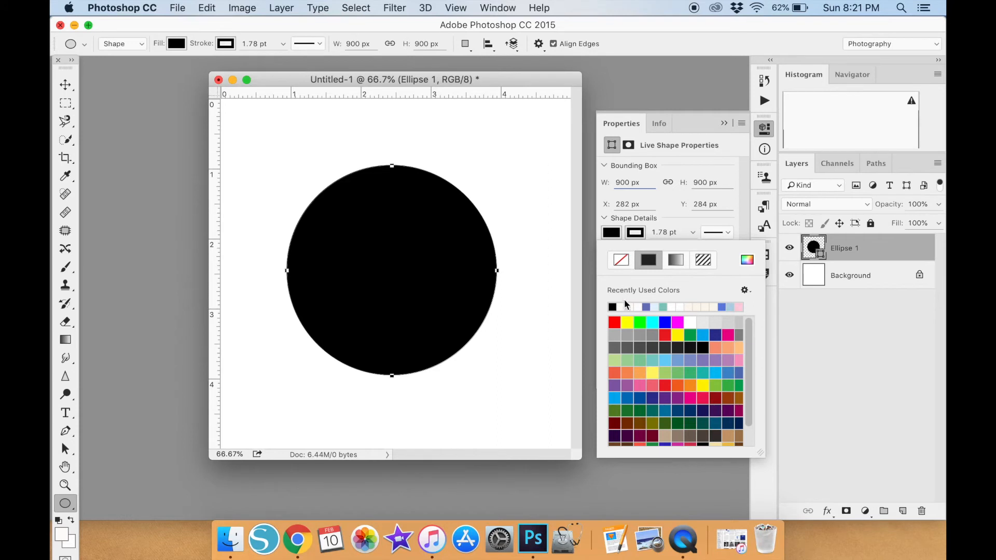
click(724, 125)
click(66, 84)
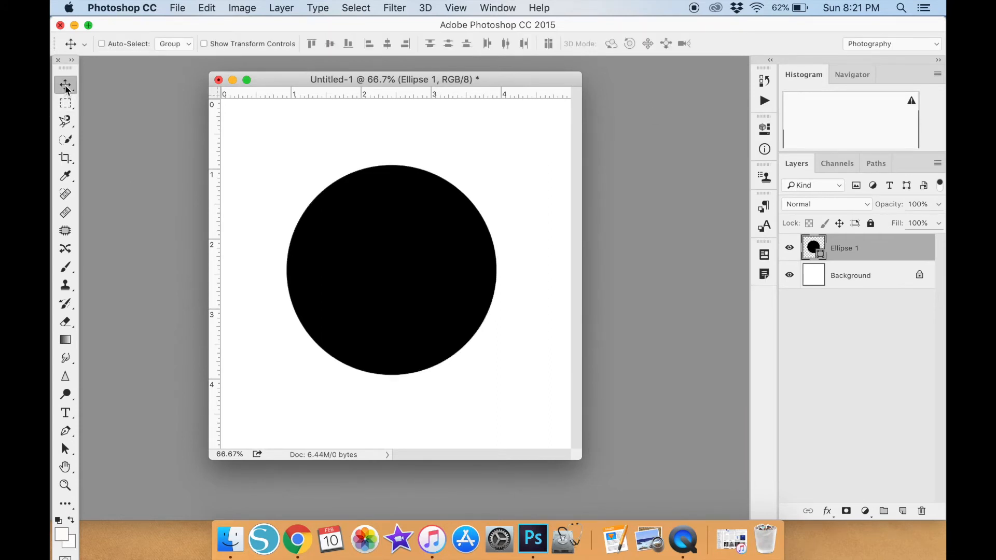
drag(390, 239, 394, 242)
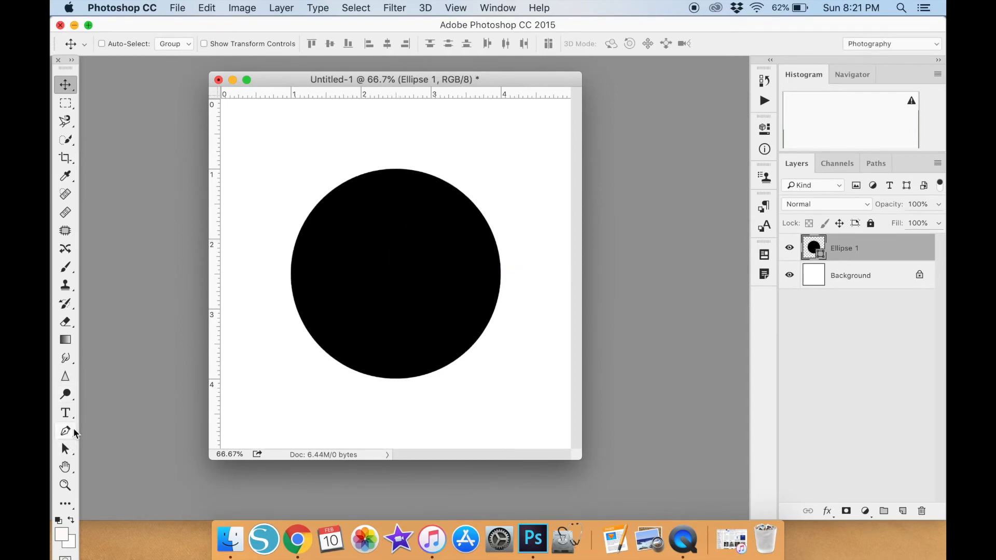
Trace a closed outline about 830 x 800 px just inside the black circle's edge with the Pen tool in Shape mode.
click(70, 433)
right_click(71, 434)
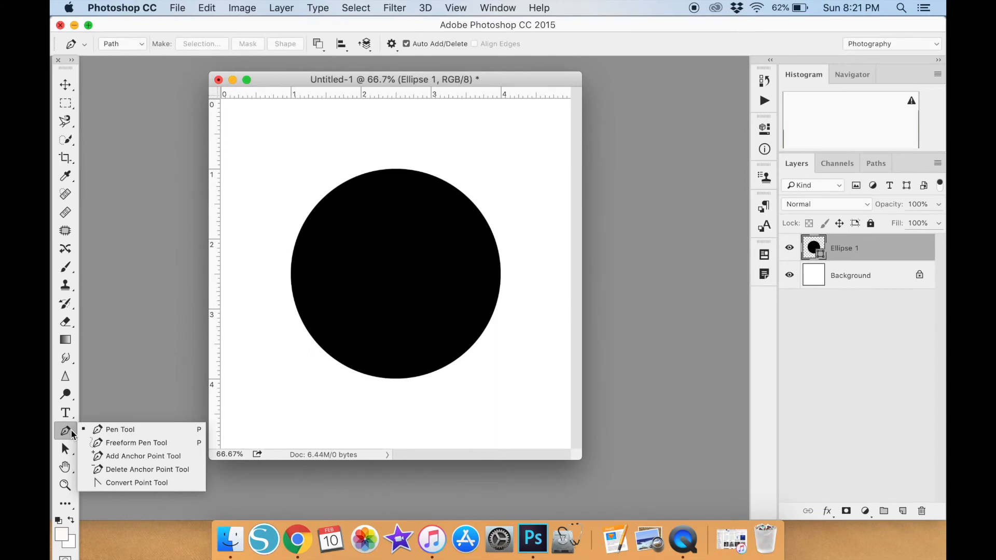
click(89, 431)
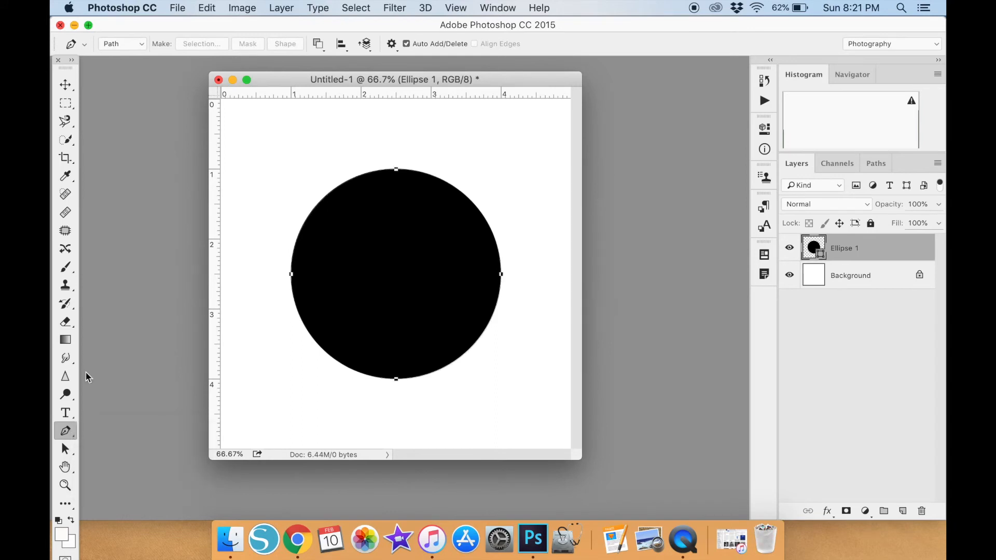
click(138, 44)
click(135, 30)
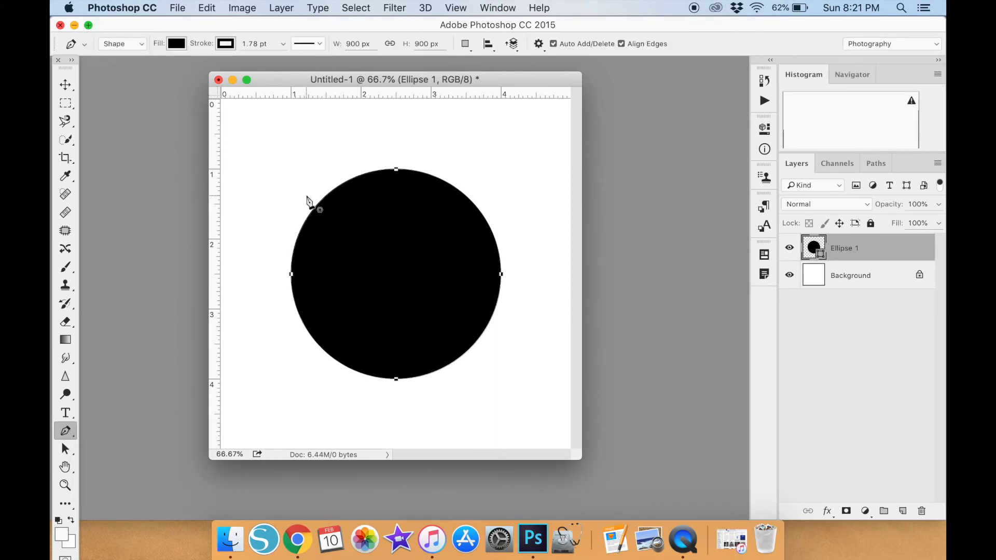
click(345, 193)
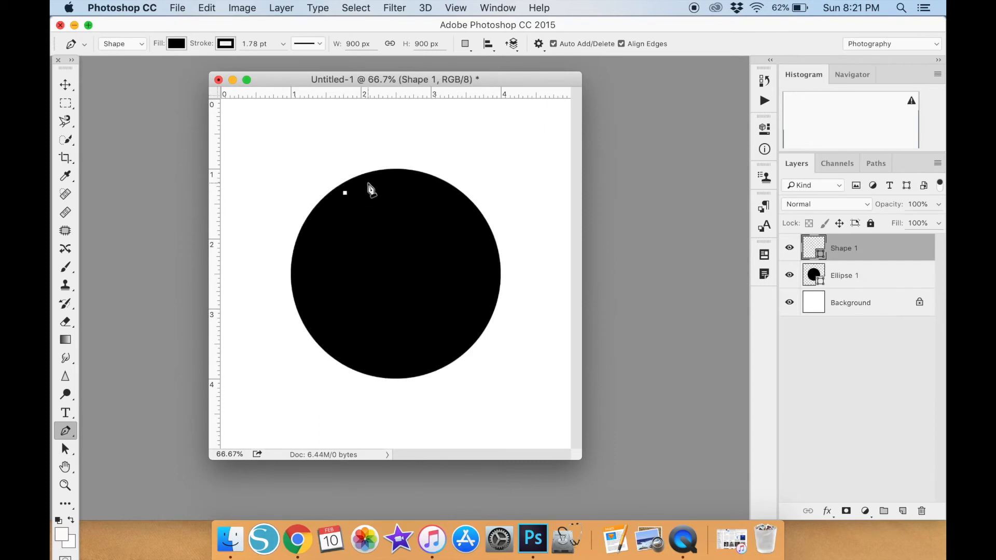
click(372, 181)
click(402, 180)
click(431, 184)
click(454, 196)
click(472, 215)
click(486, 234)
click(494, 257)
click(494, 280)
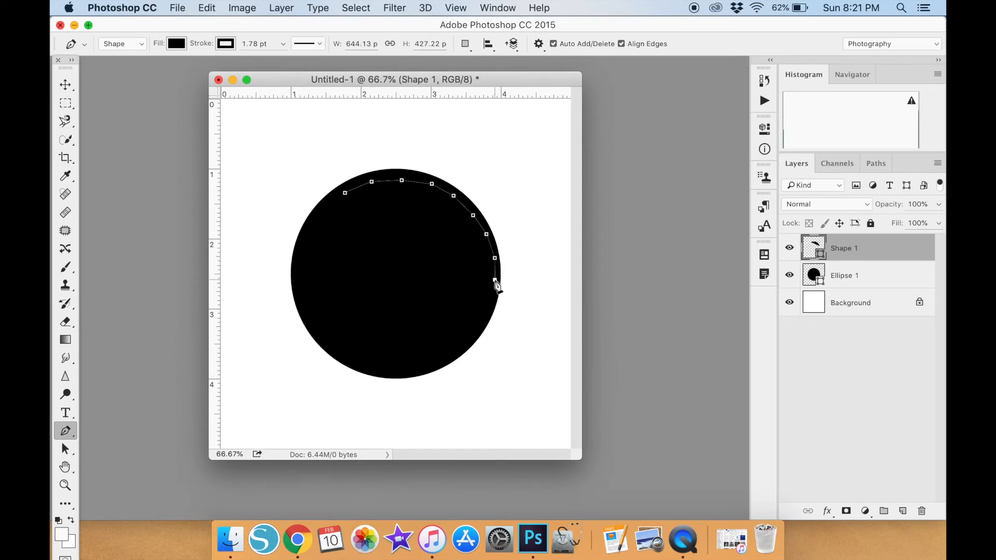
click(491, 306)
click(477, 324)
click(461, 344)
click(439, 359)
click(410, 368)
click(384, 367)
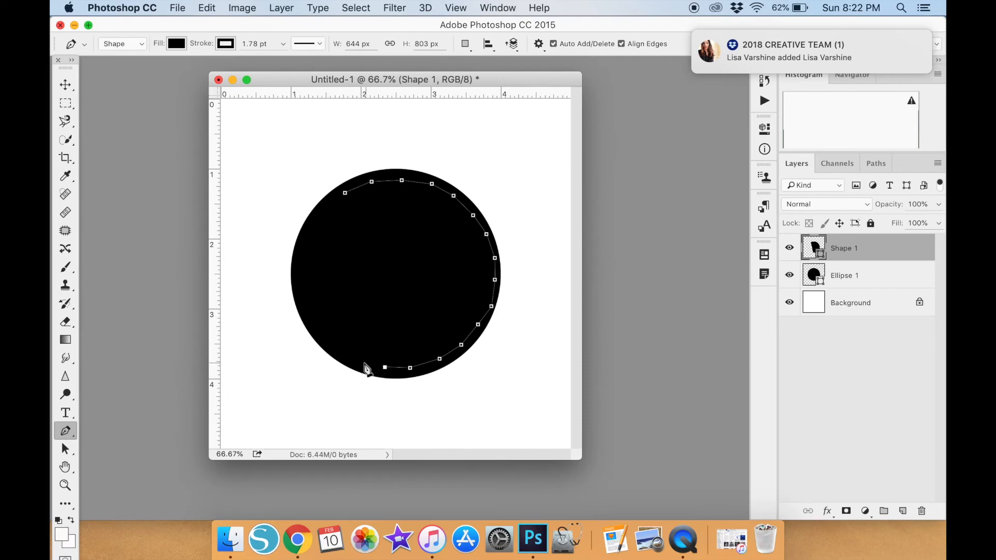
click(356, 360)
click(333, 345)
click(316, 331)
click(306, 308)
click(301, 281)
click(303, 255)
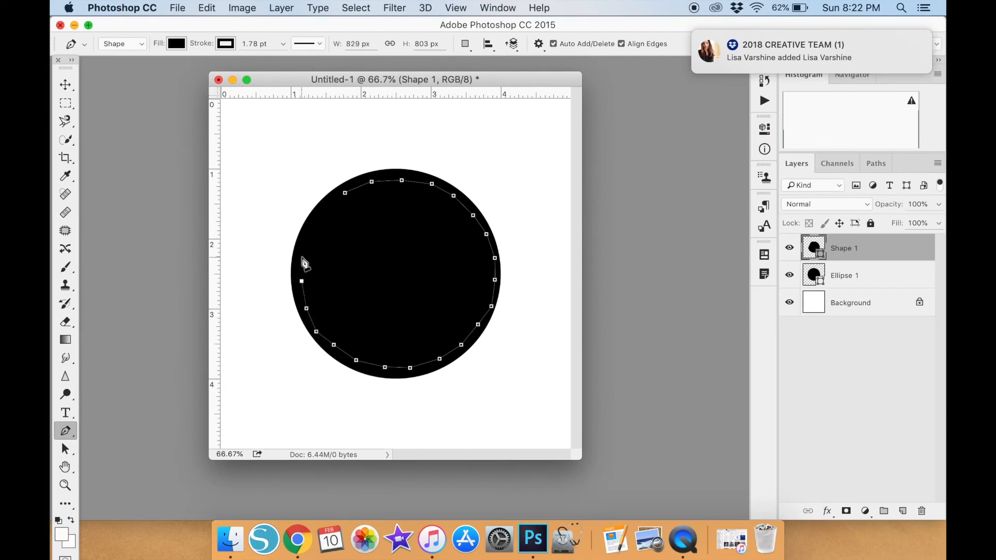
click(312, 226)
click(327, 206)
Start 12 pt text inside the traced outline on the black circle and enter "Type your tez".
click(66, 412)
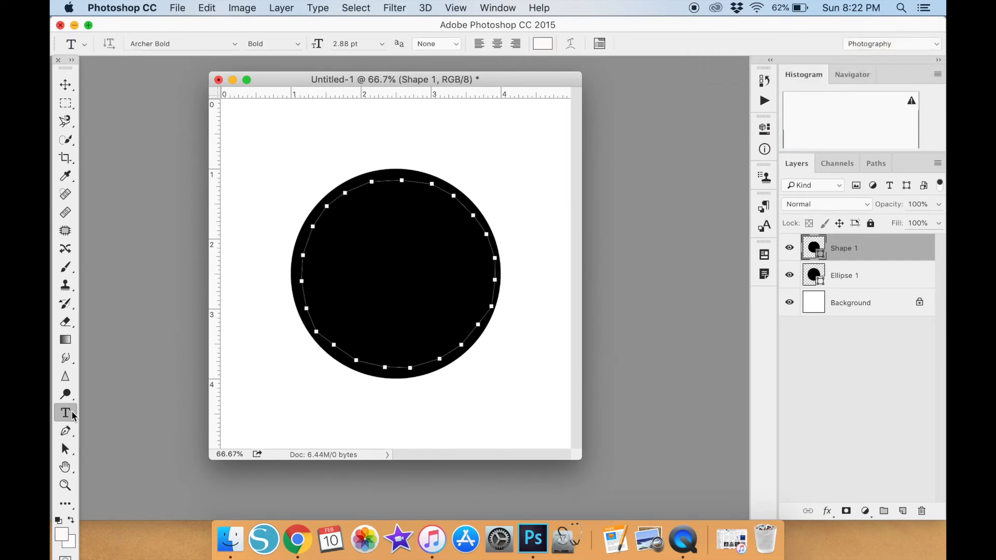
click(374, 205)
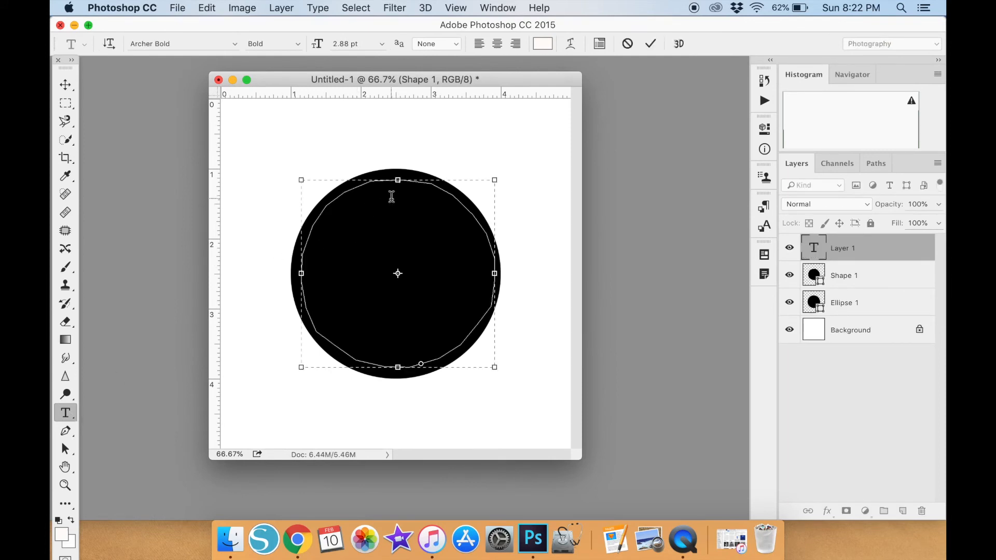
click(385, 44)
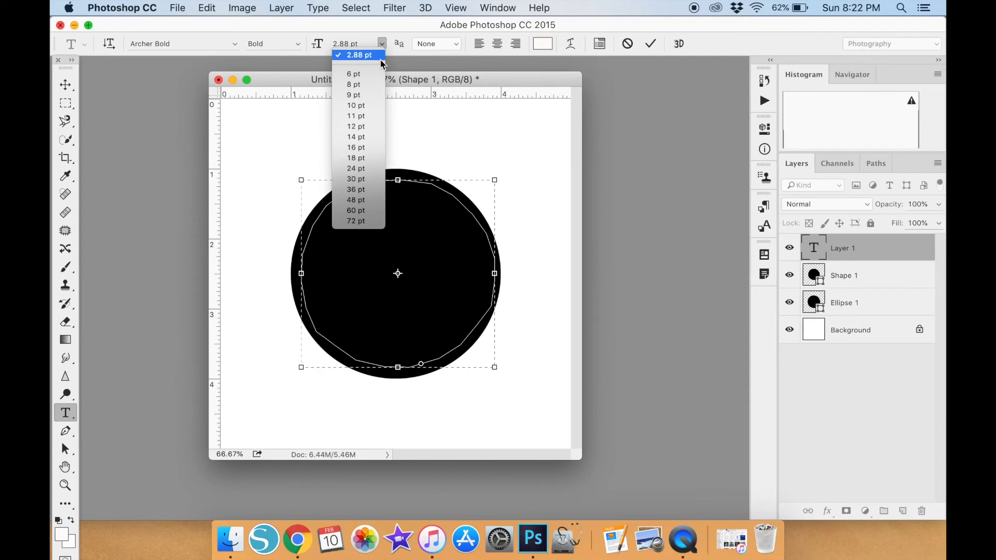
click(360, 129)
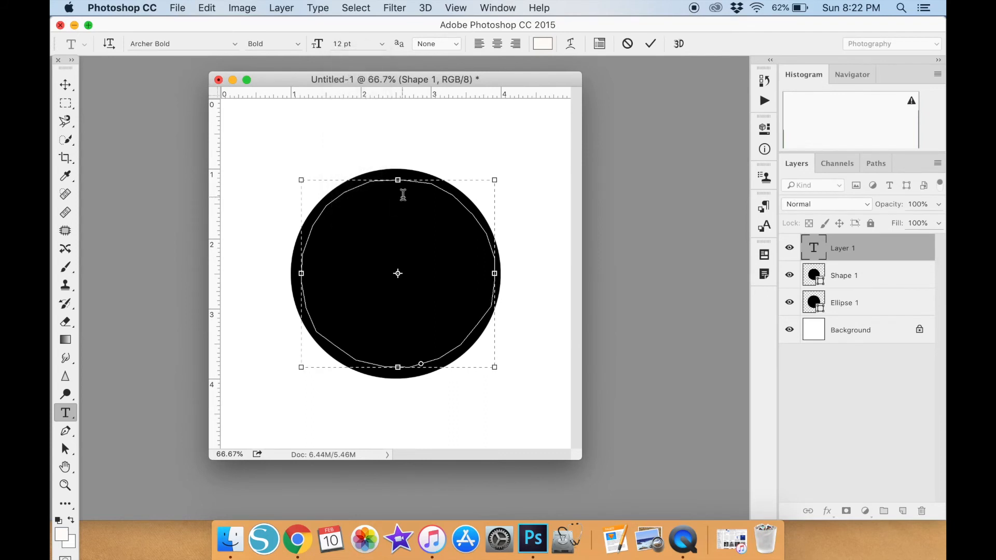
text(Type your tex)
Set the leading of all the text in the circle to 12 pt.
key(super+a)
click(497, 8)
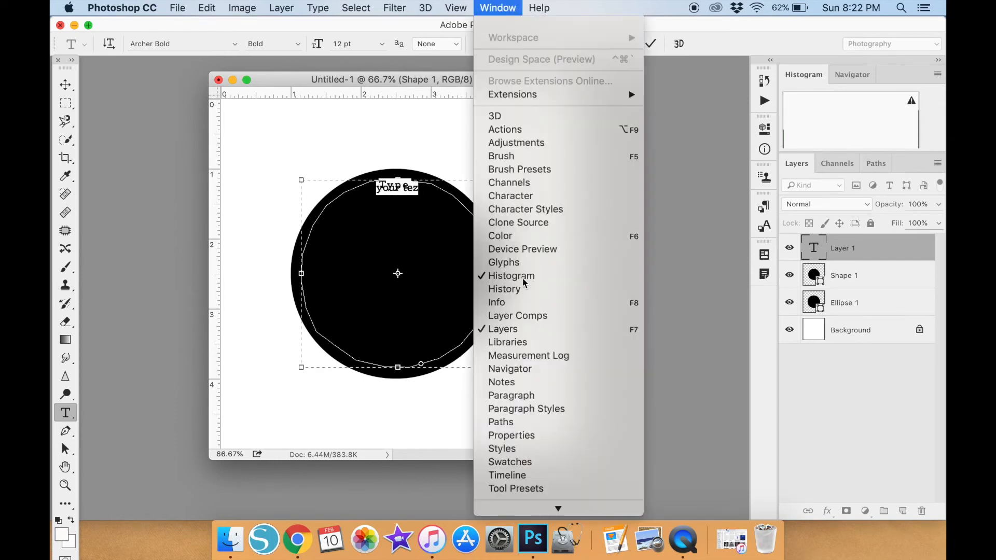
click(570, 395)
click(535, 305)
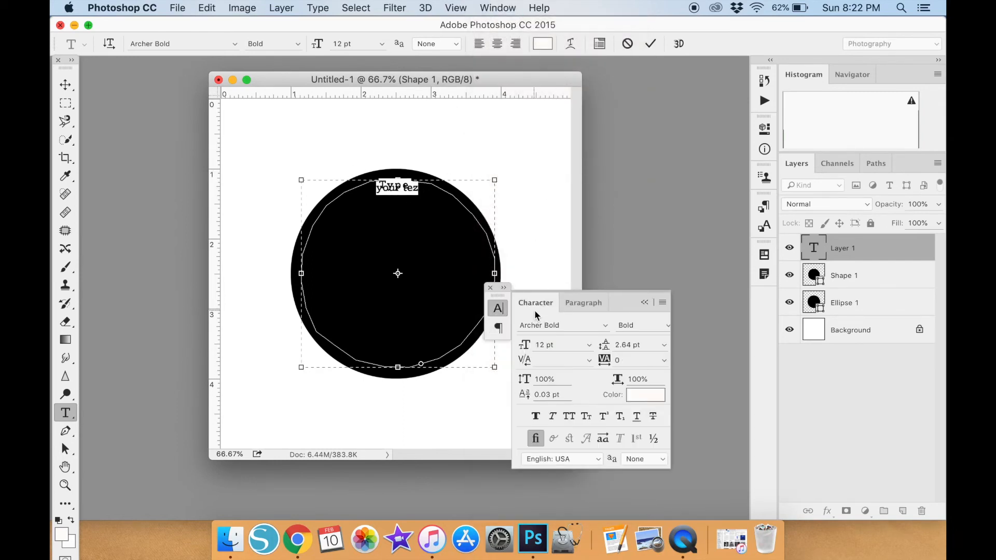
click(664, 345)
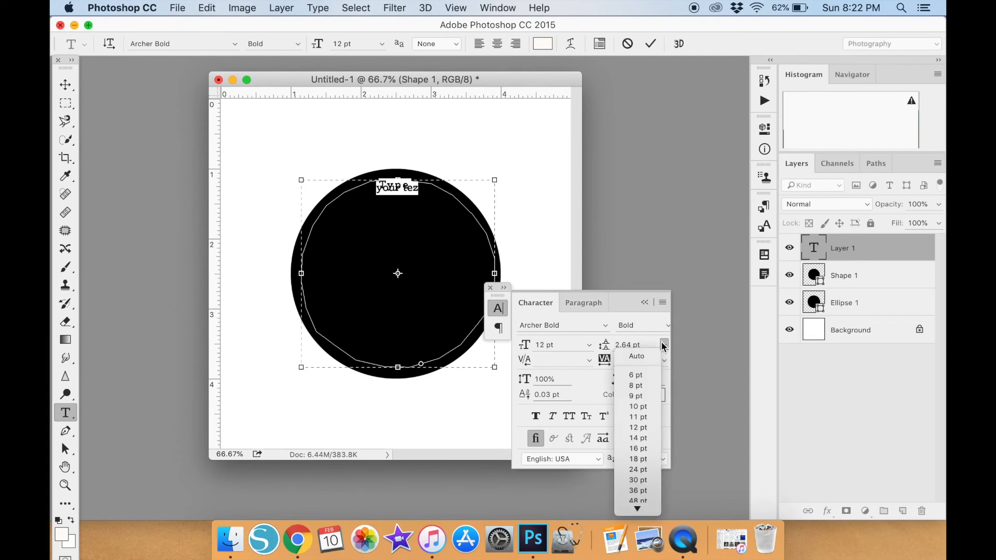
click(643, 432)
Correct the wording in the circle to read "Type your text here".
click(428, 198)
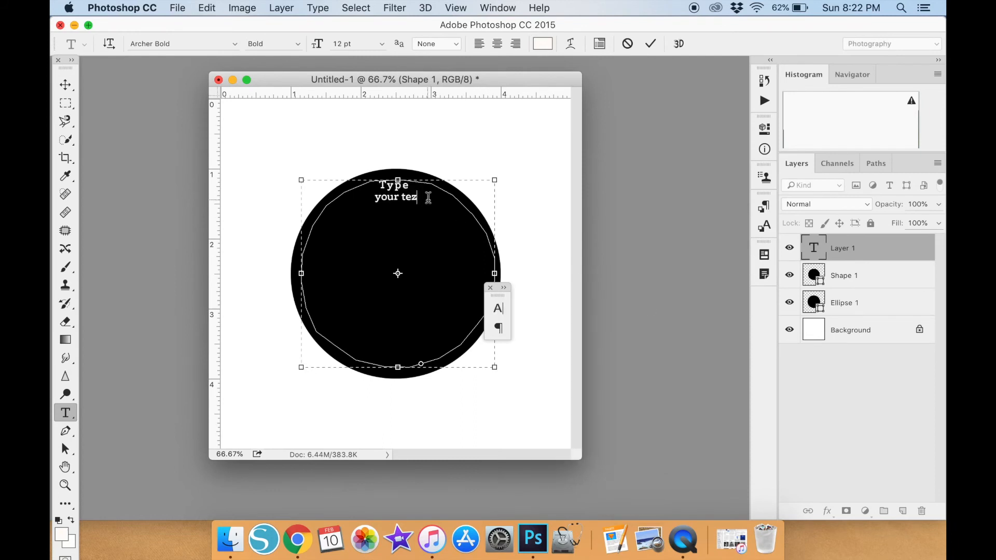
key(BackSpace)
text(xt here)
Copy the phrase "Type your text here" and paste it repeatedly to fill the upper half of the circle.
drag(446, 201, 331, 173)
key(super+c)
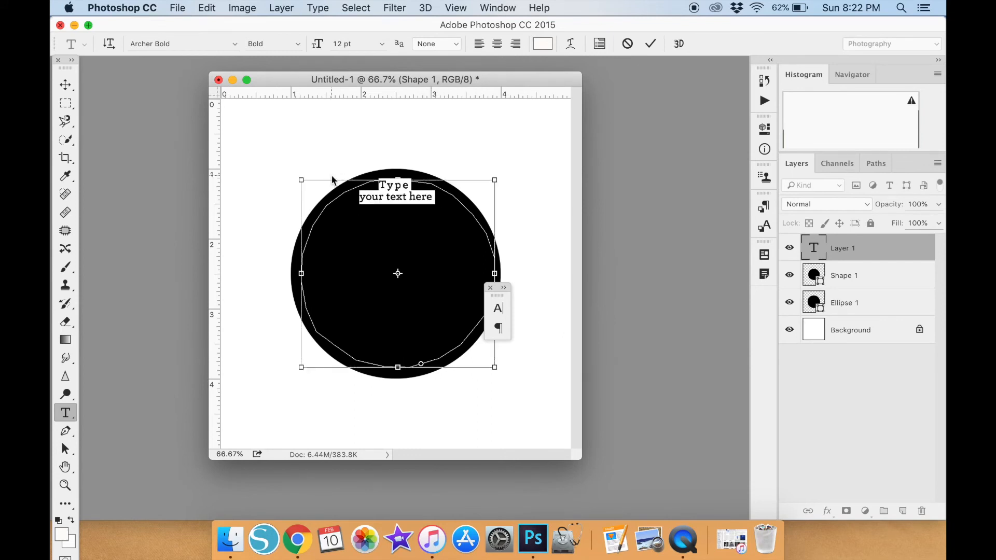
key(Right)
key(super+v)
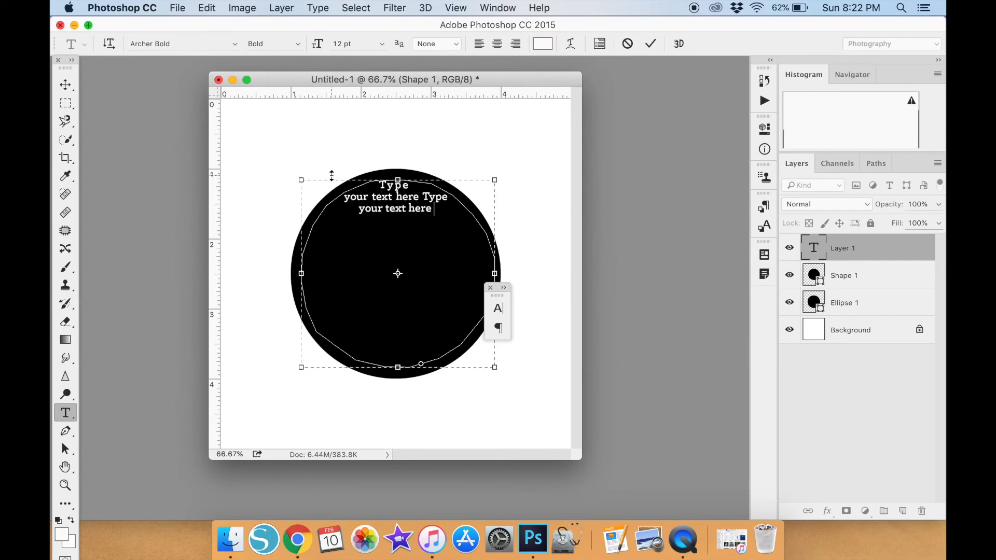
key(super+v)
key(super+v)
key(super+v)
key(super+v)
key(super+v)
key(super+v)
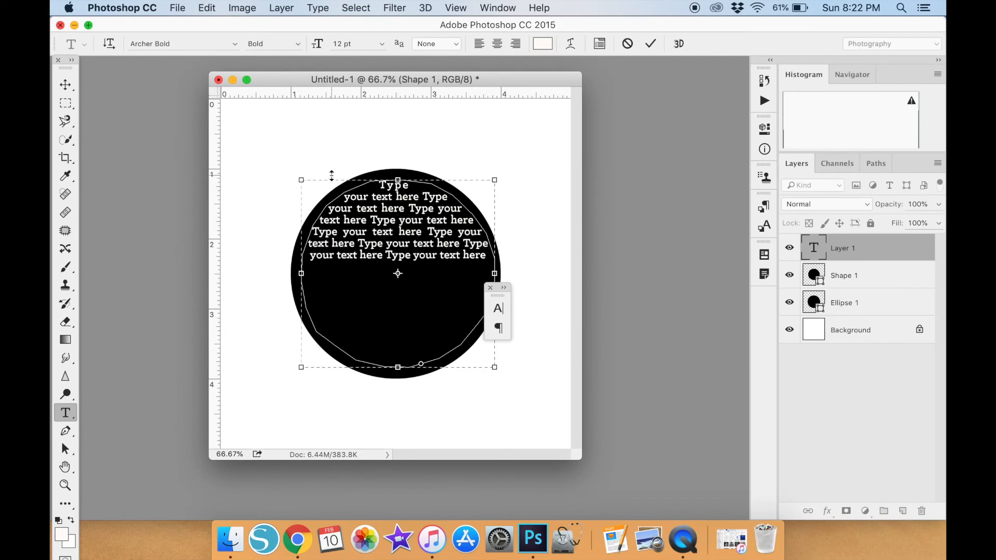
Try centered alignment and last-line-centered justification on all the circle text, and apply full justification.
double_click(418, 209)
triple_click(417, 208)
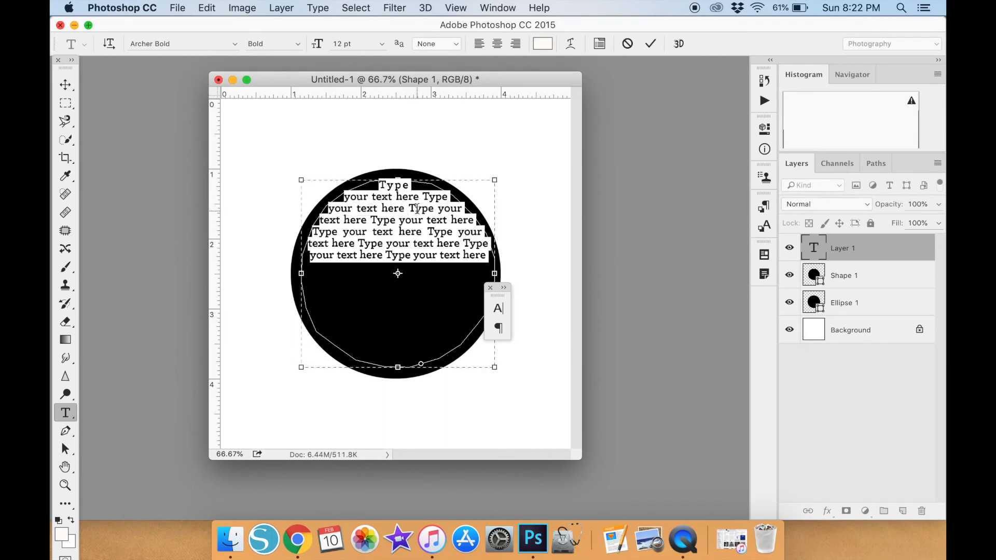
click(490, 7)
click(603, 396)
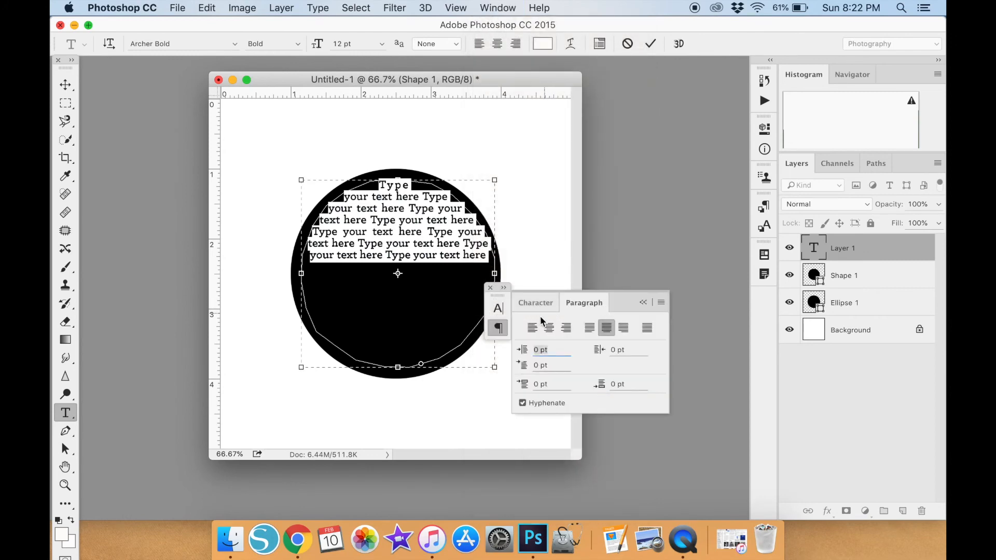
click(551, 328)
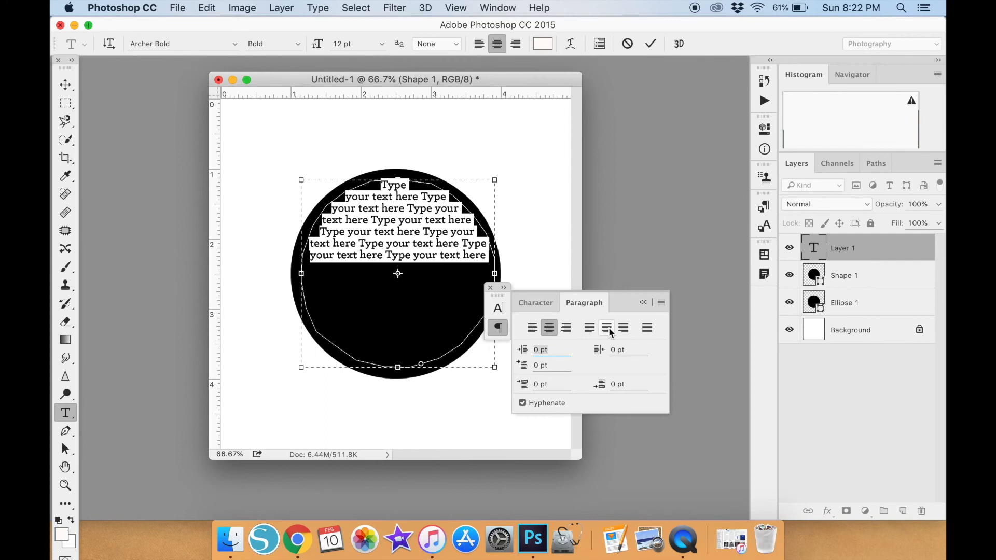
click(607, 328)
click(550, 328)
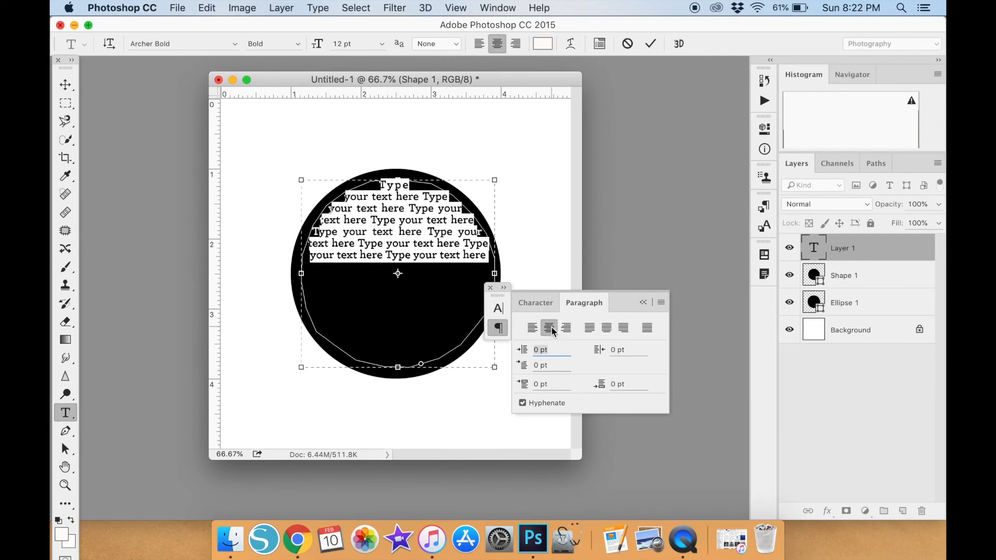
click(607, 328)
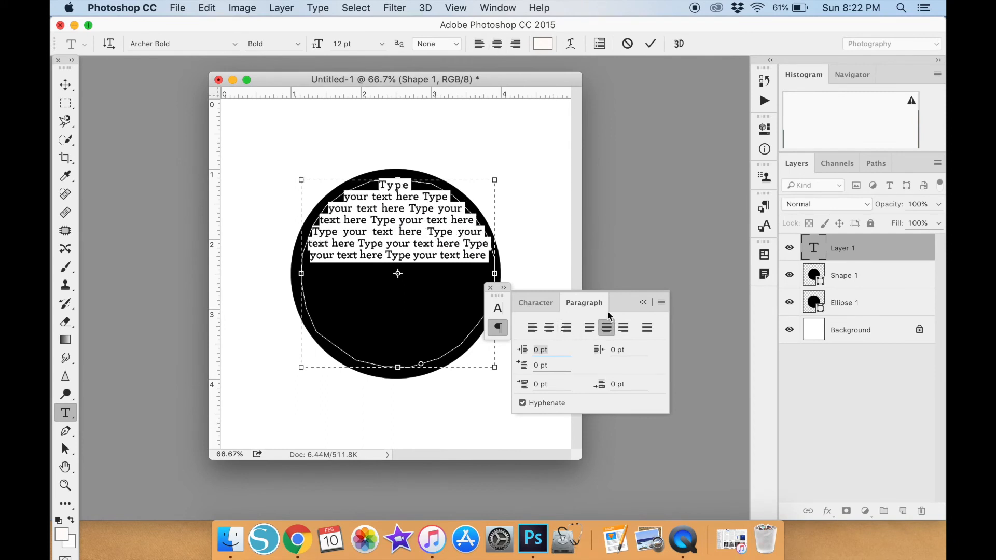
click(646, 328)
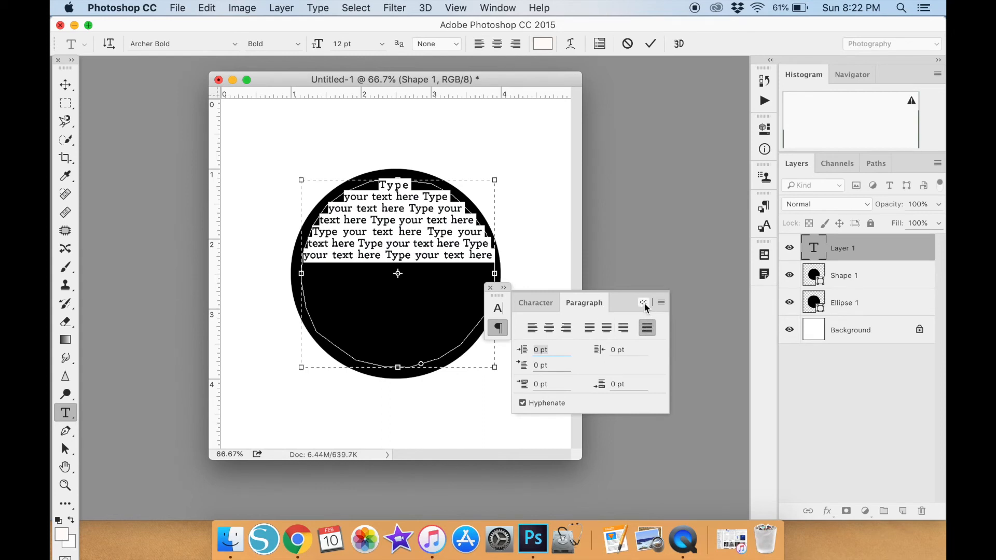
click(643, 302)
click(452, 238)
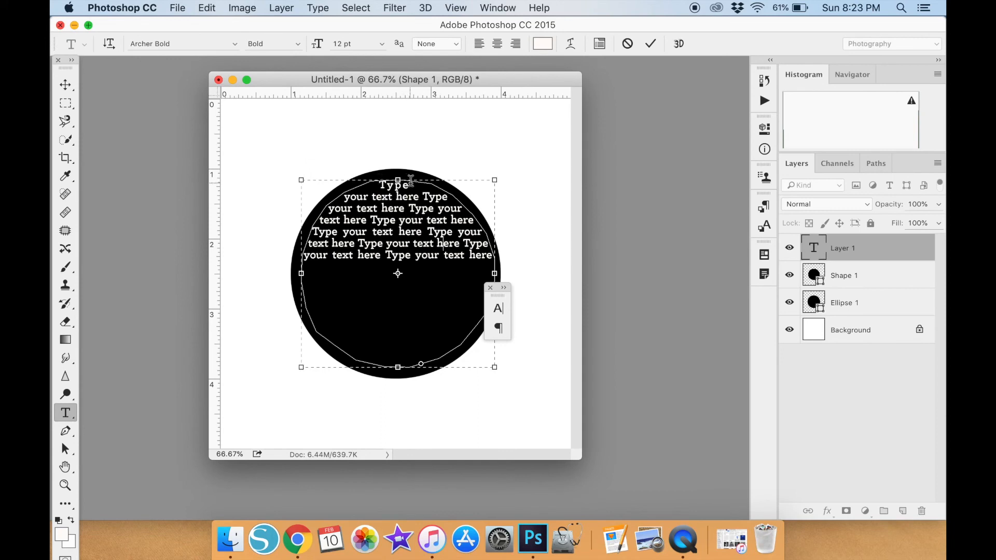
Commit the circle text, reopen it and insert blank lines before its first word to push it into the circle's lower half.
click(62, 89)
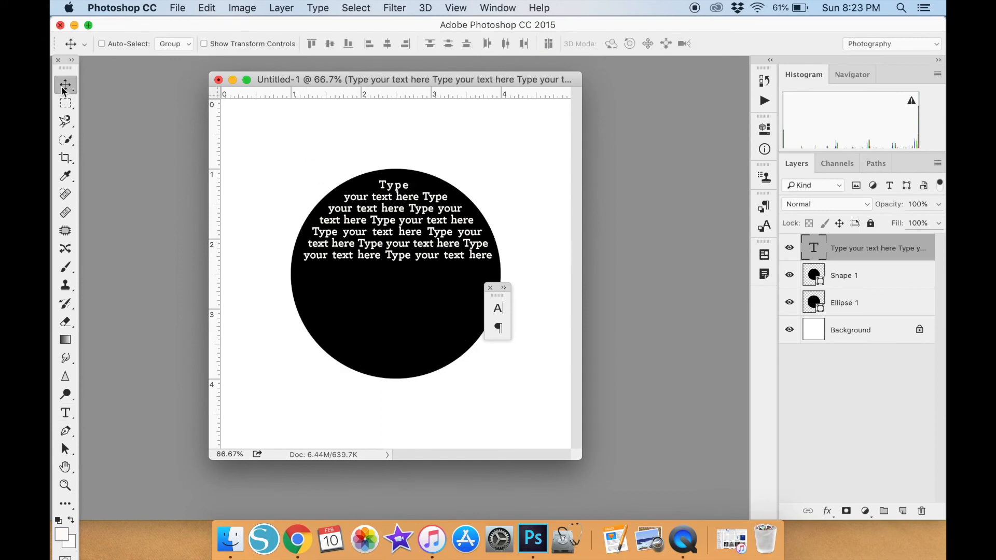
click(65, 413)
click(378, 221)
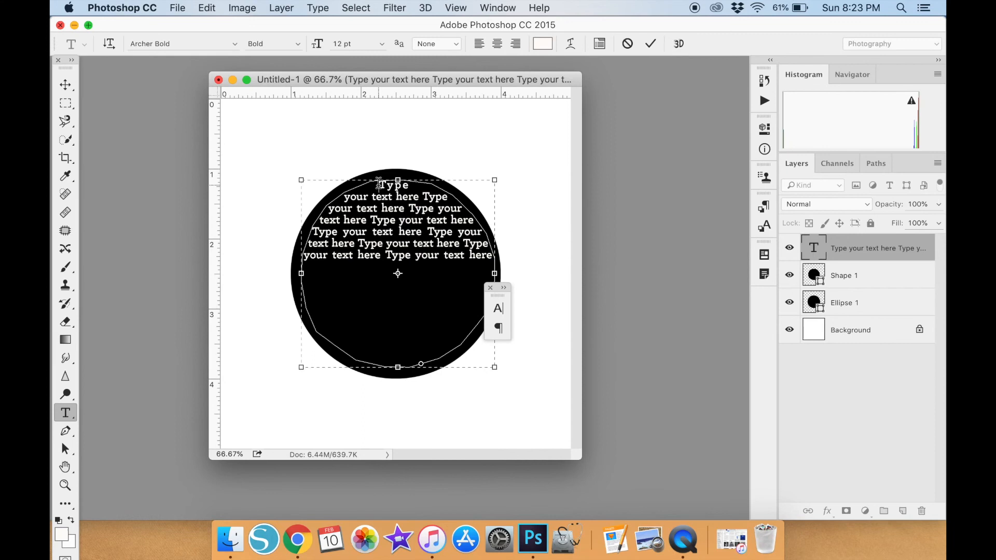
key(super+v)
key(super+v)
key(super+v)
key(super+v)
key(super+v)
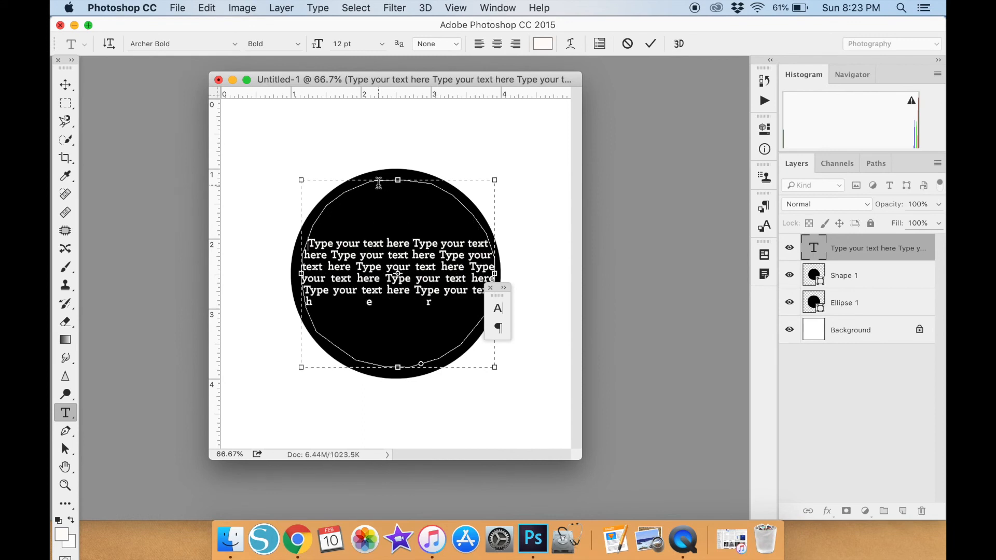
key(Return)
key(Return)
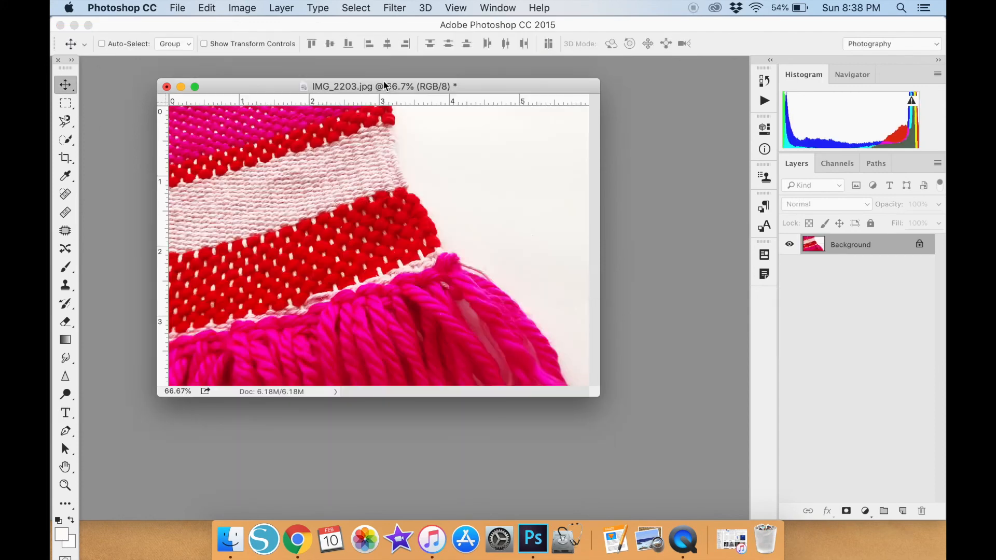
Trace an open path just outside the weaving's right edge in IMG_2203.jpg, from top to bottom, with the Pen tool in Path mode.
drag(383, 80, 391, 95)
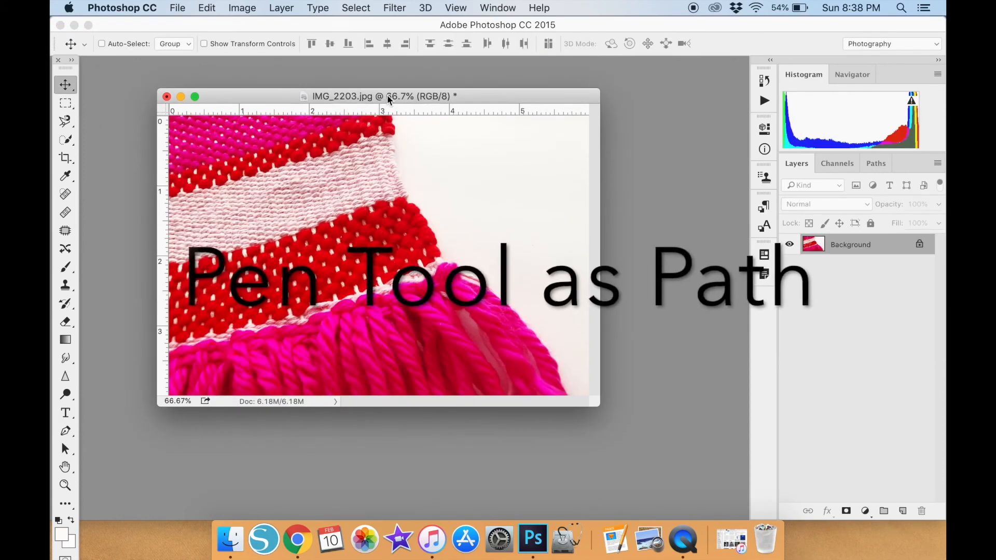
click(65, 432)
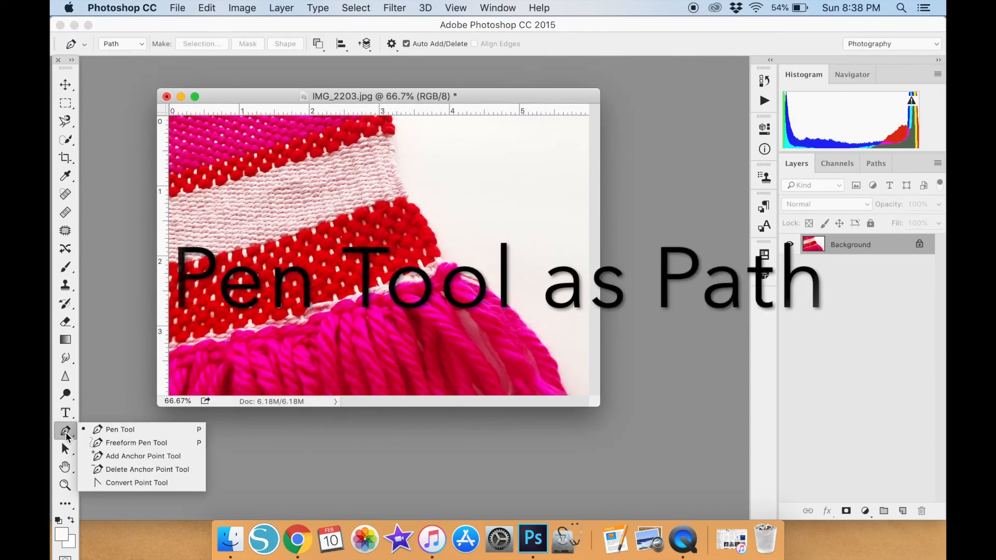
click(95, 430)
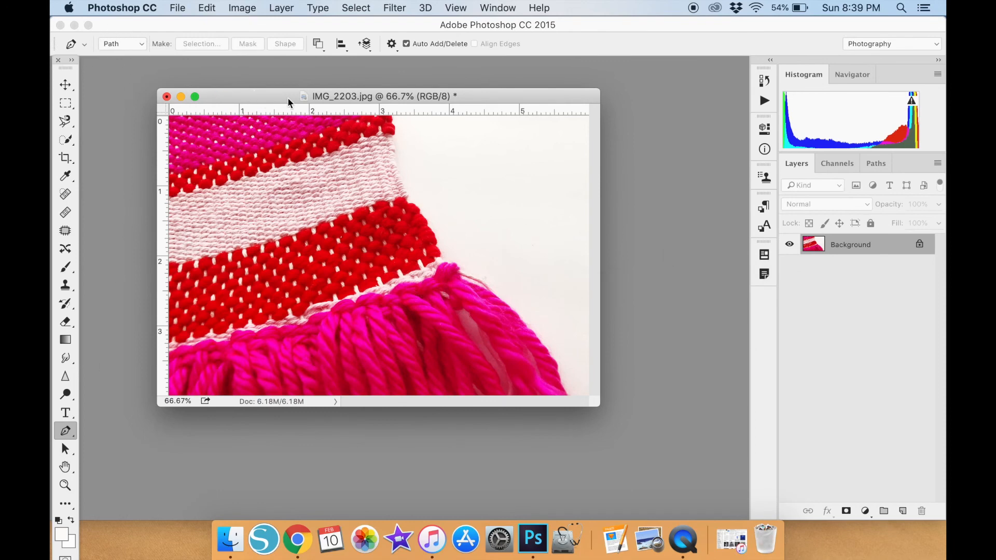
click(400, 121)
click(402, 141)
click(406, 159)
click(411, 177)
click(419, 195)
click(429, 209)
click(438, 220)
click(443, 231)
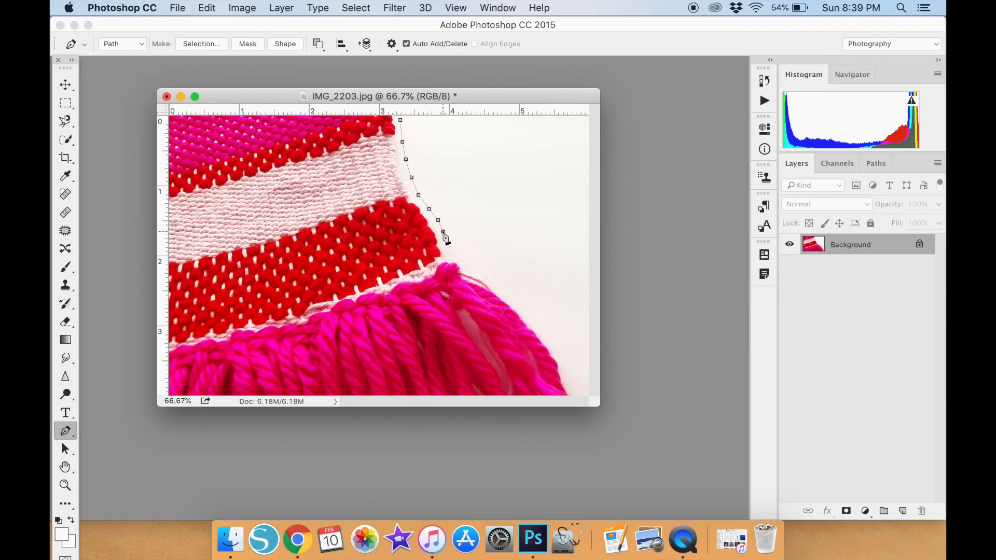
click(462, 258)
click(475, 265)
click(493, 278)
click(508, 293)
click(525, 308)
click(540, 326)
click(552, 343)
click(566, 366)
click(571, 386)
Enter "Weaving is so much fun to learn how to do!" as text following the path, starting at its top end.
click(66, 412)
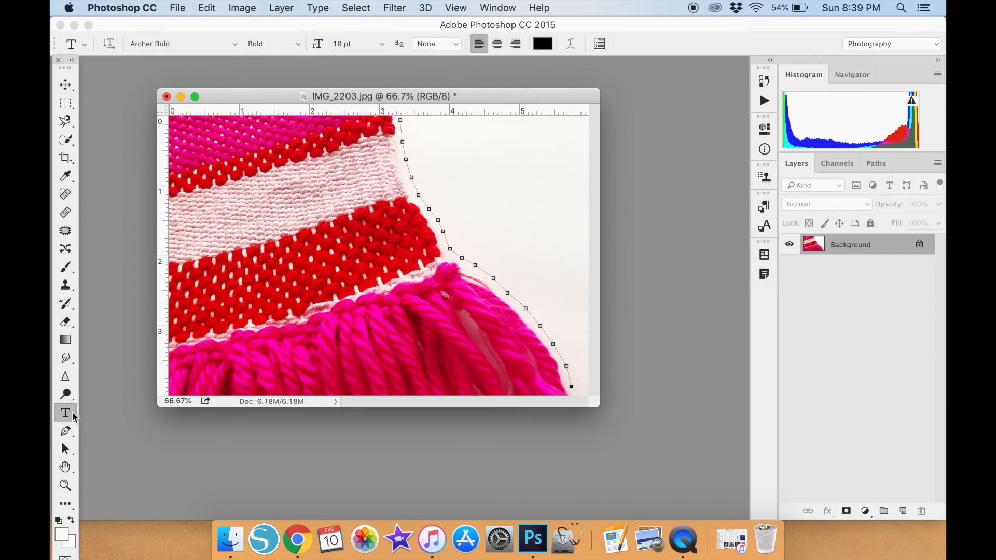
click(402, 125)
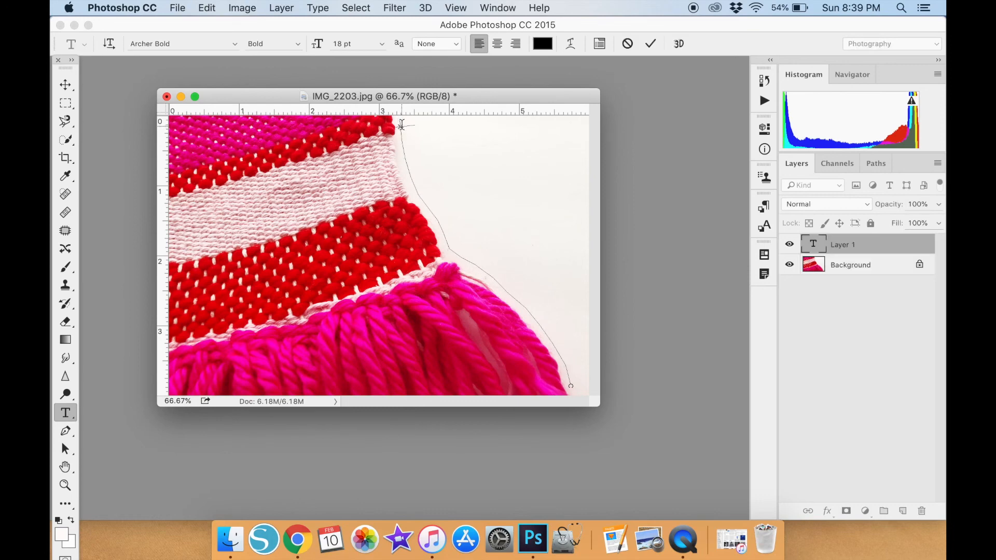
text(Weaving is so much fun)
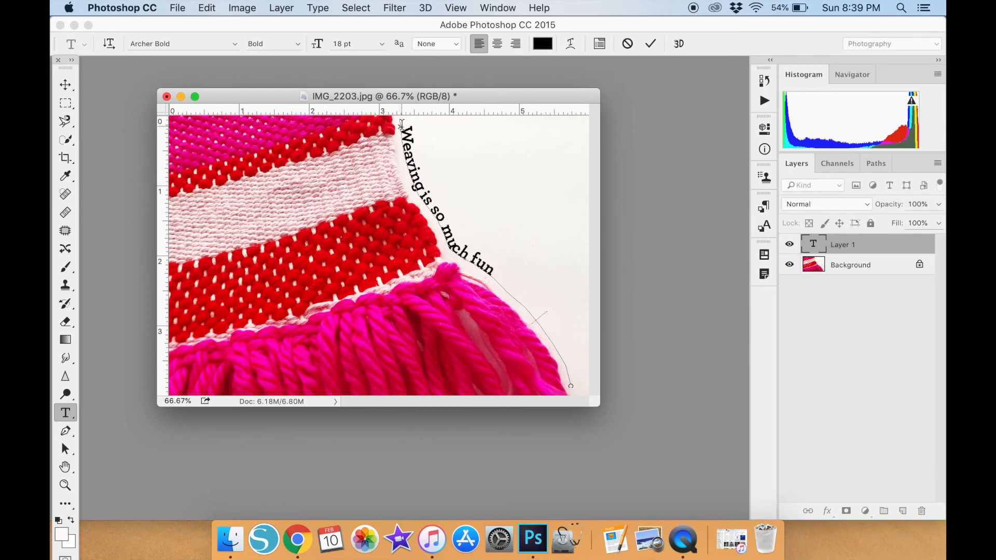
text( to learn h)
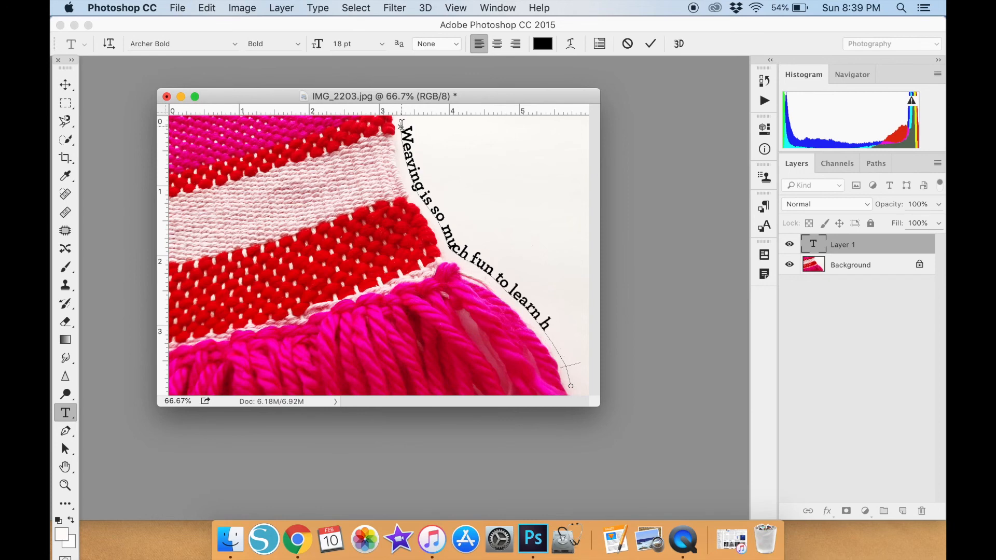
text(ow to)
Remove the extra spaces after "so" in the path text, re-enter the deleted "o", and commit the text.
click(442, 218)
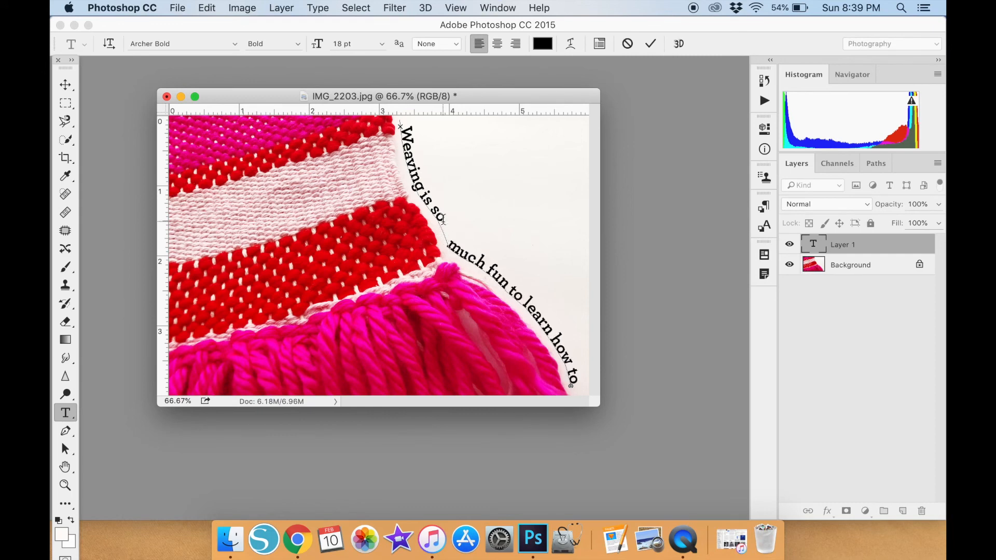
key(BackSpace)
key(BackSpace)
key(BackSpace)
key(BackSpace)
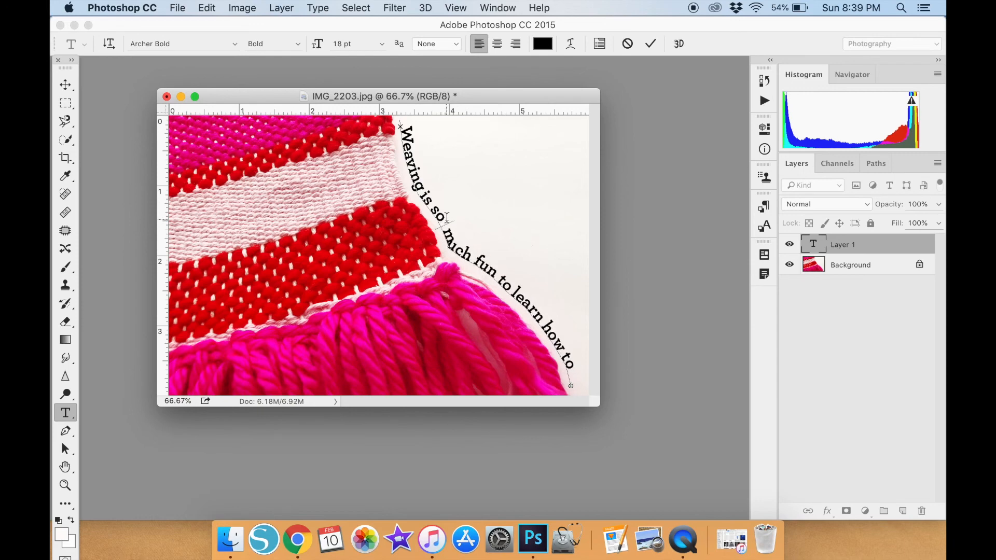
key(BackSpace)
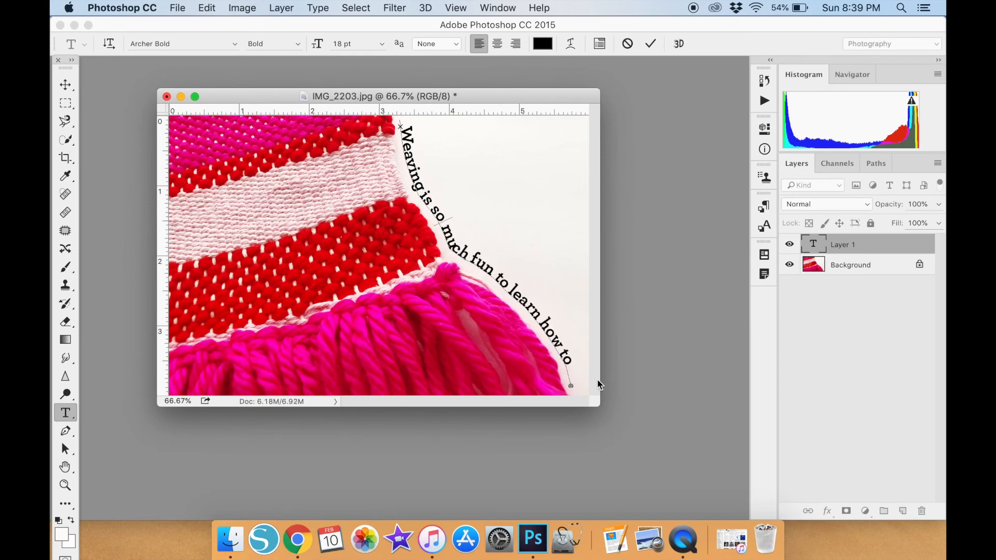
key(BackSpace)
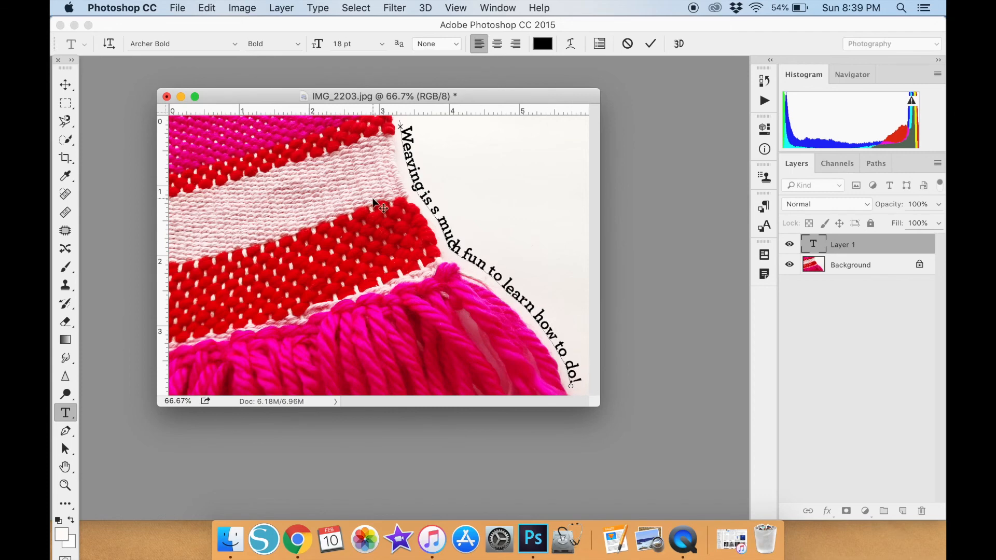
text(o)
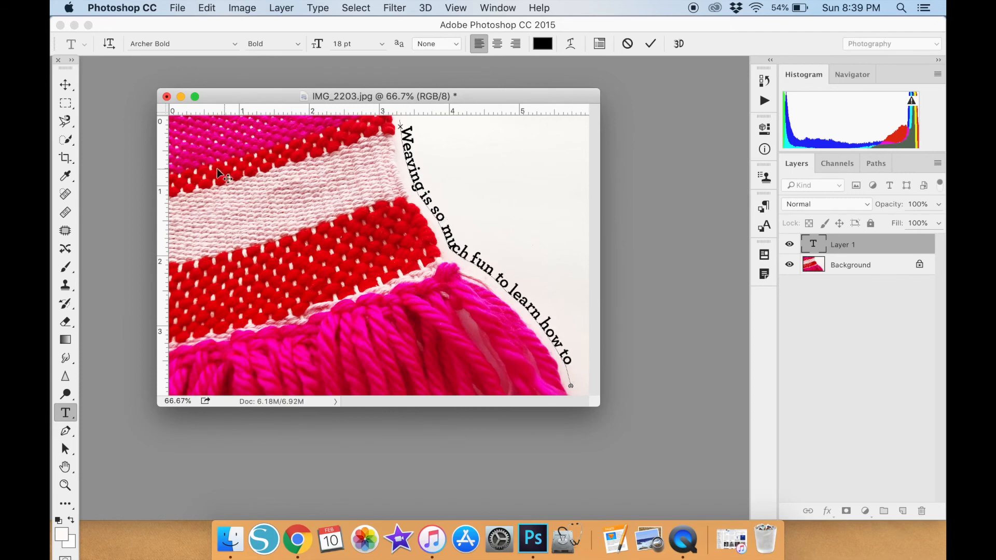
click(65, 85)
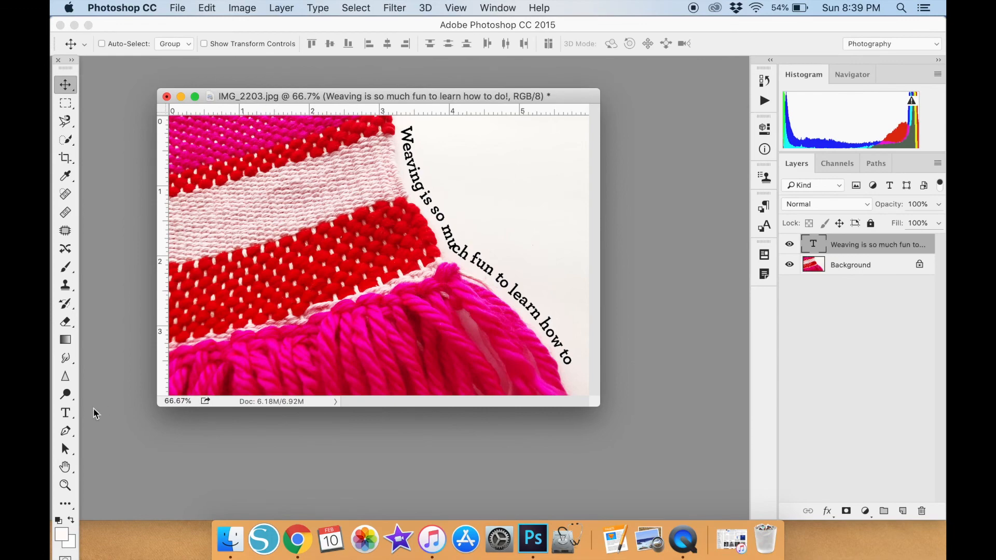